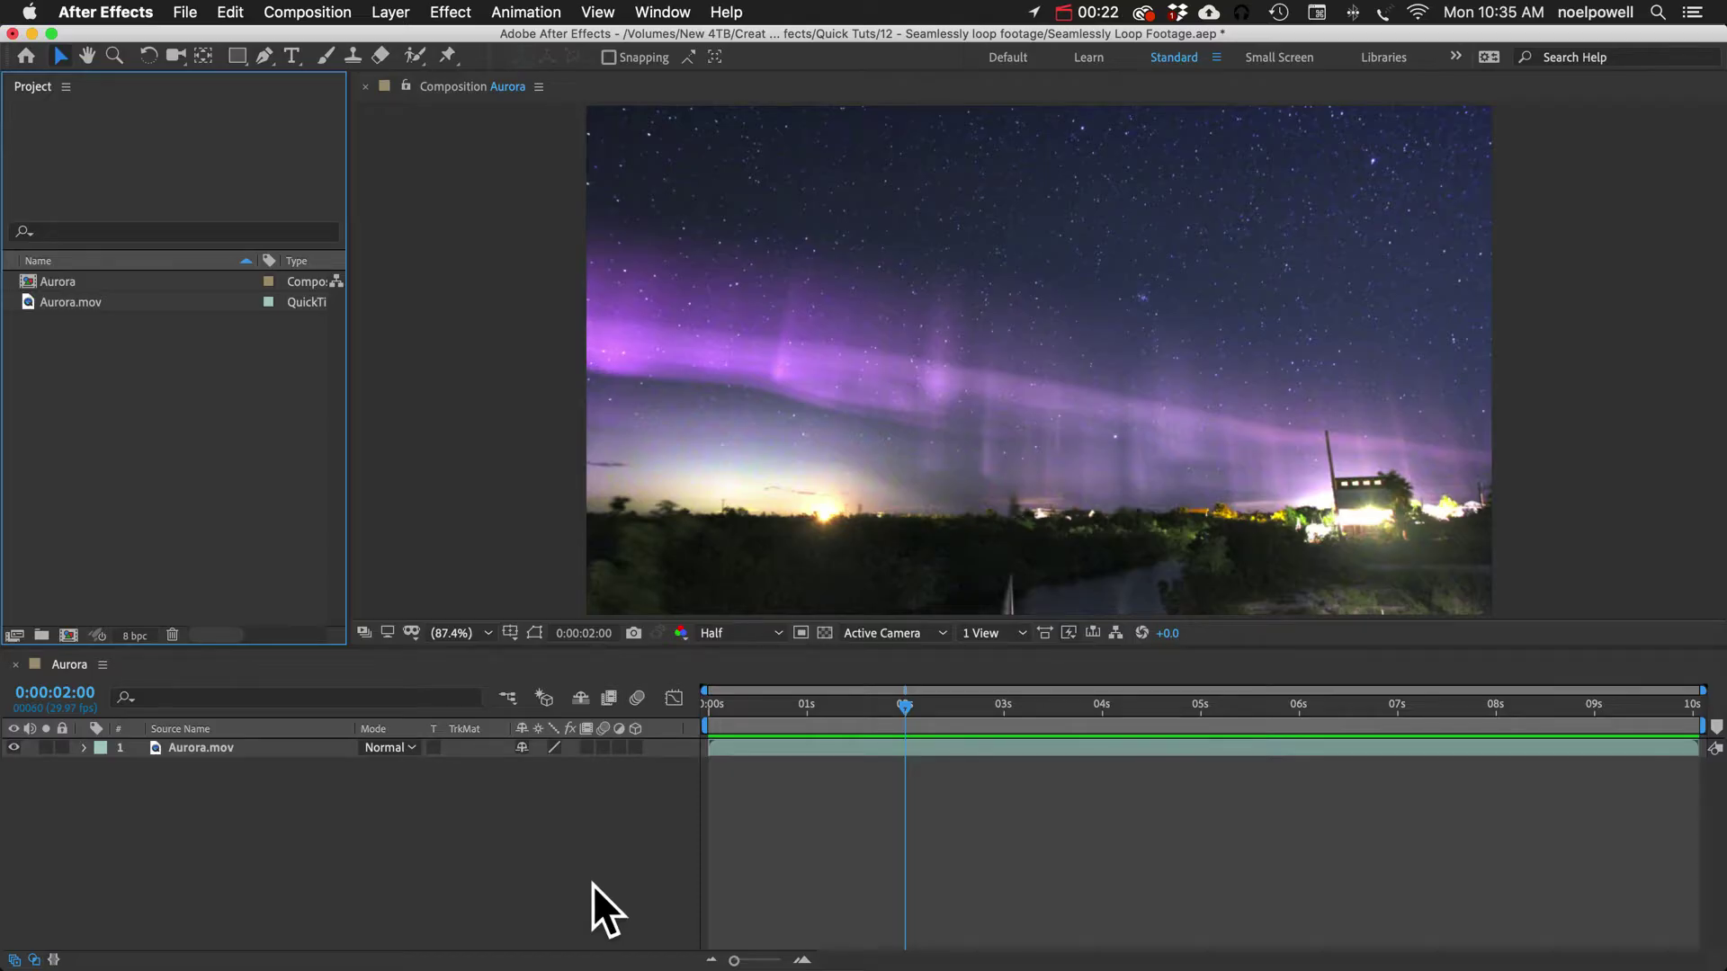
Step: Interpret Aurora.mov to loop 100 times and build the Aurora 2 comp from it
{"action": "right_click", "coordinate": [79, 297]}
{"action": "mouse_move", "coordinate": [154, 437]}
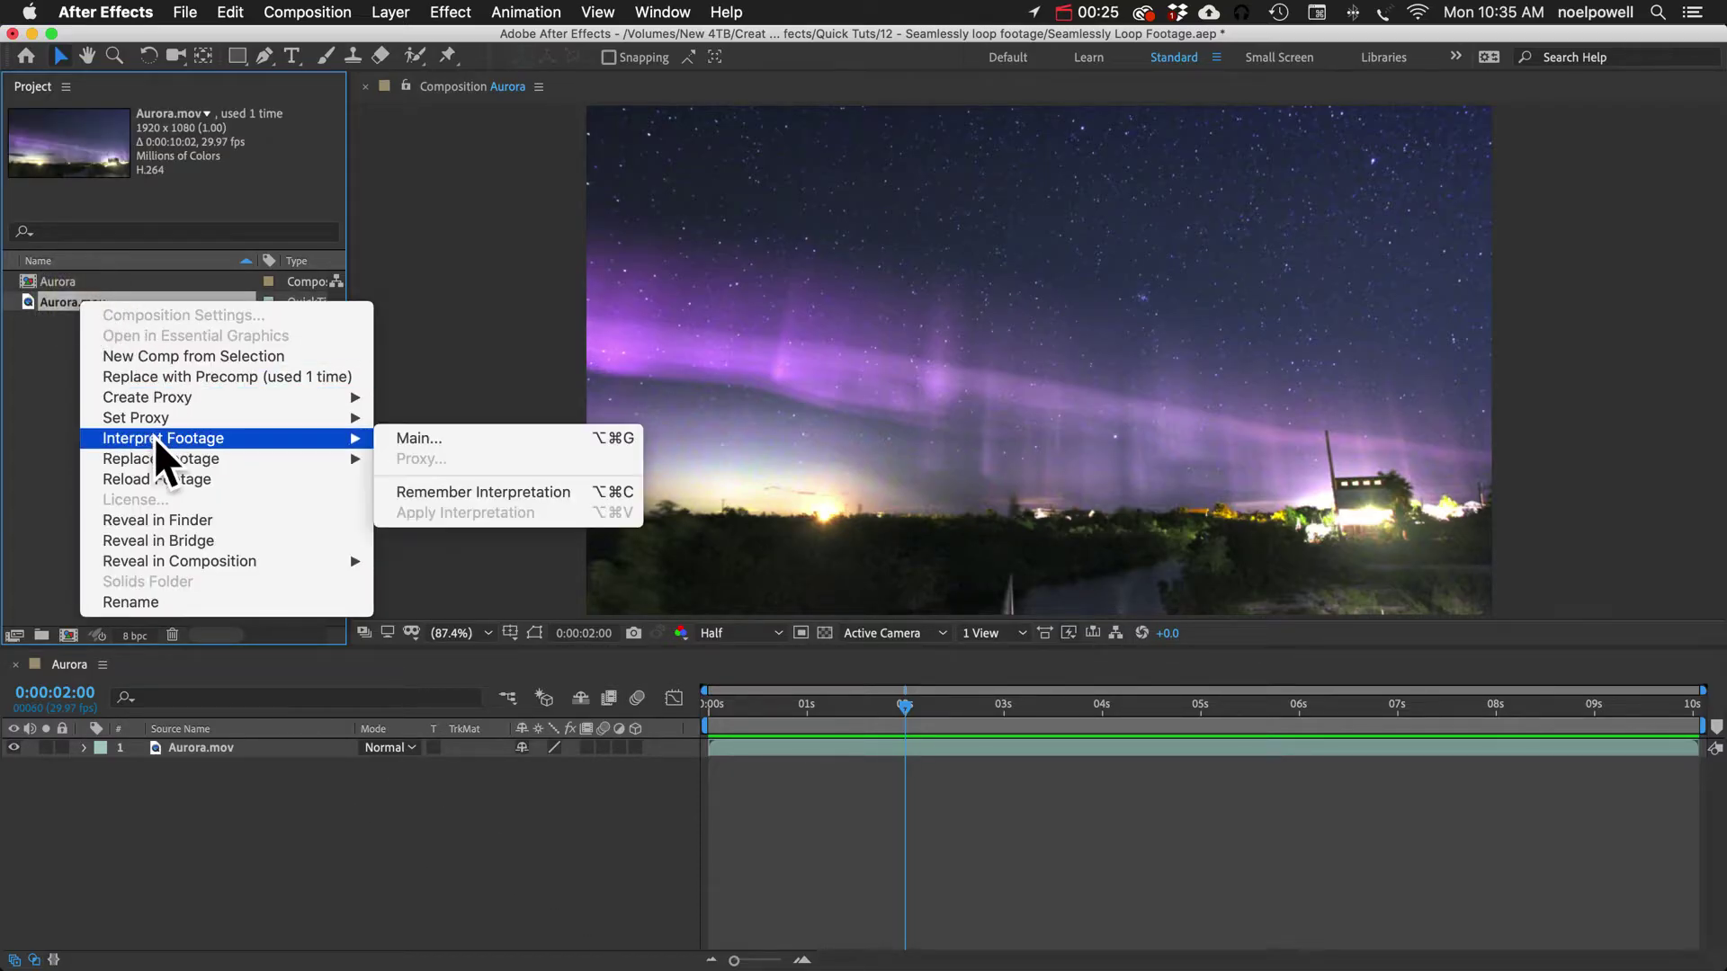
{"action": "left_click", "coordinate": [417, 439]}
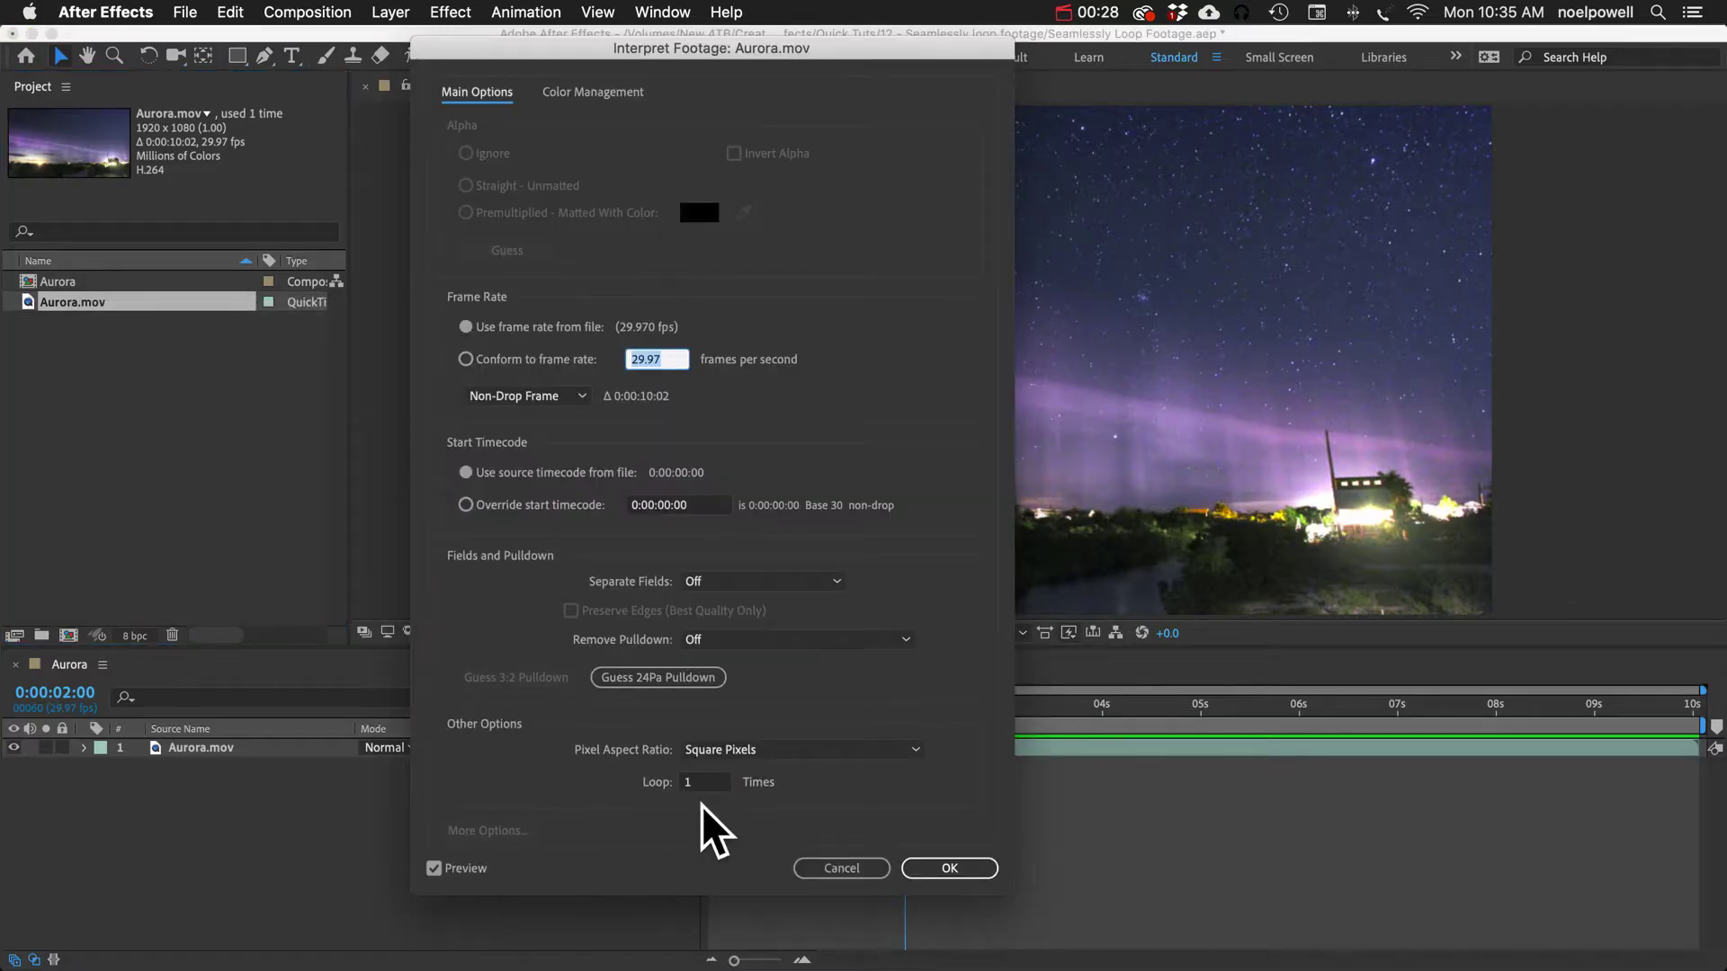
{"action": "left_click", "coordinate": [643, 781]}
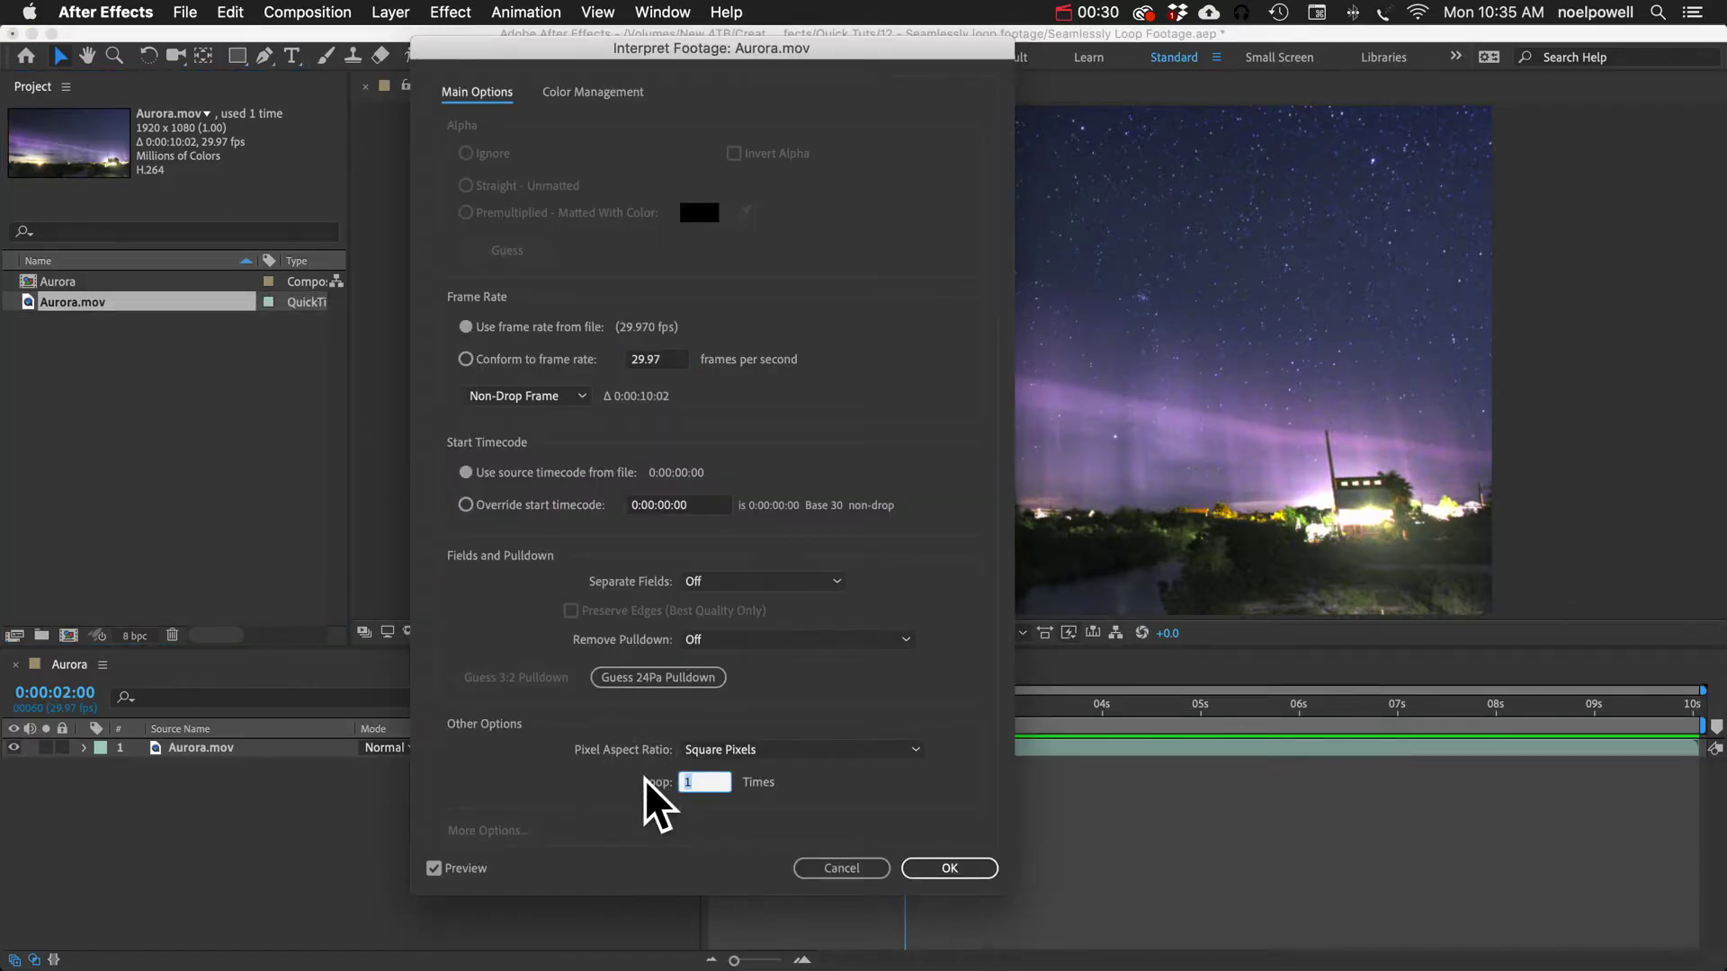
{"action": "type", "text": "100"}
{"action": "key", "text": "Return"}
{"action": "left_click_drag", "start_coordinate": [51, 302], "coordinate": [69, 636]}
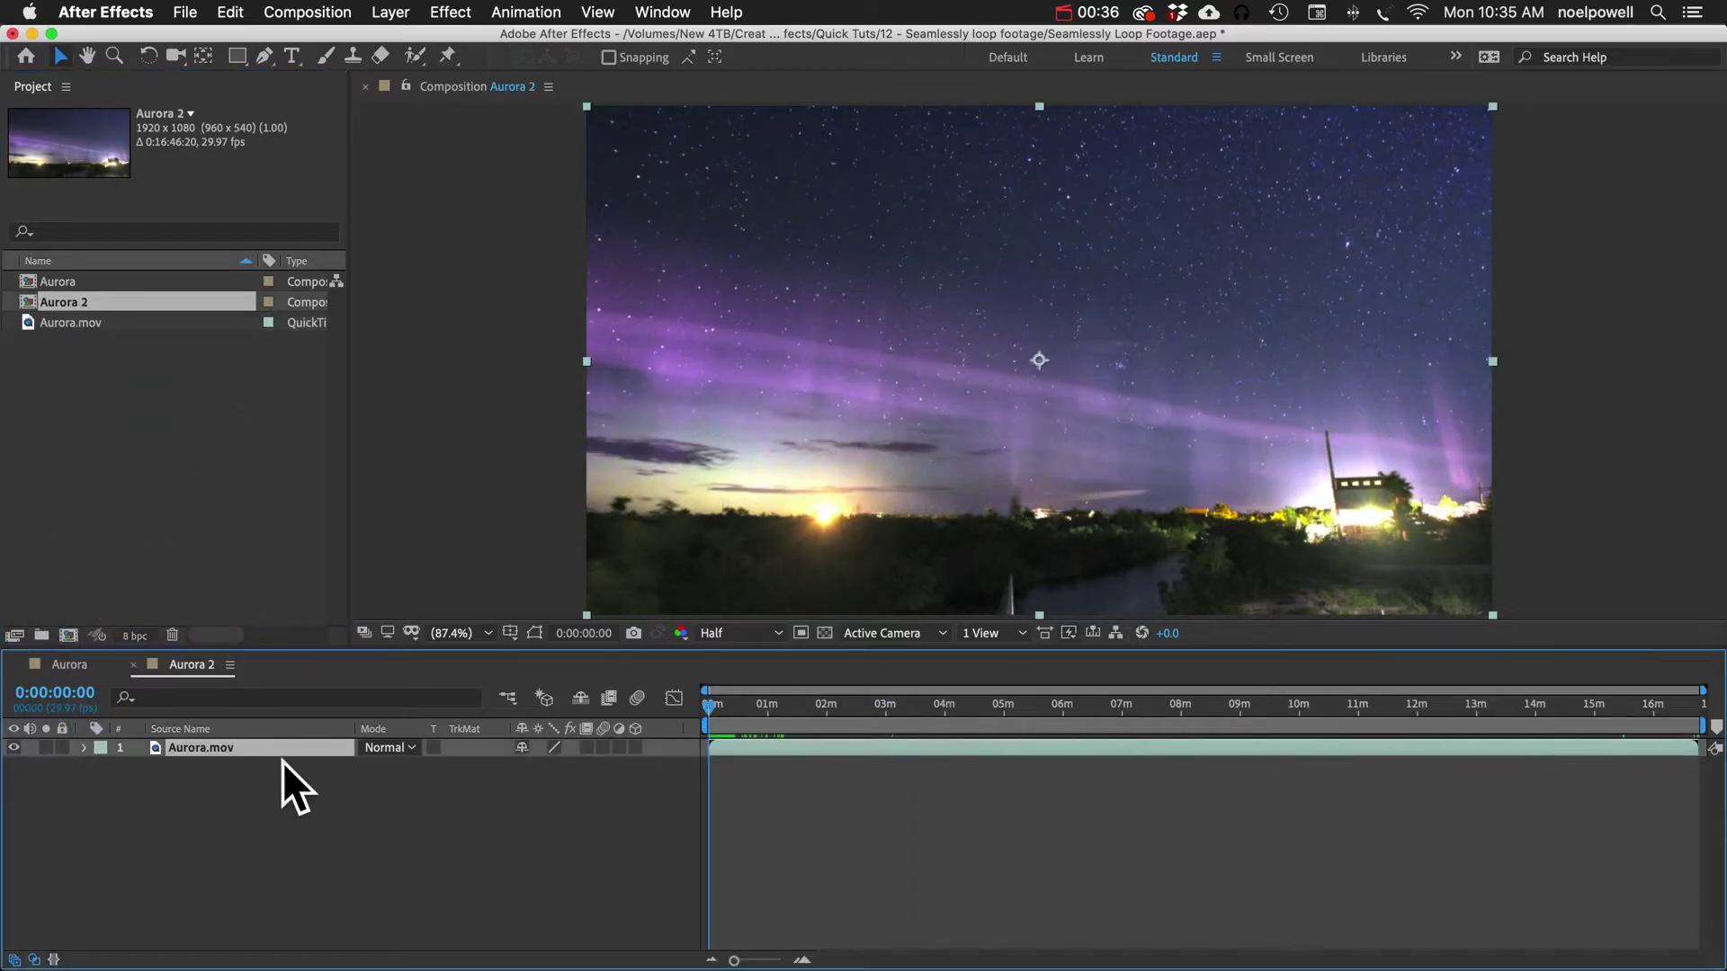
Step: Scrub the Aurora 2 timeline through the looped footage, back to around six minutes
{"action": "left_click_drag", "start_coordinate": [952, 703], "coordinate": [1623, 706]}
{"action": "left_click_drag", "start_coordinate": [946, 621], "coordinate": [1196, 752]}
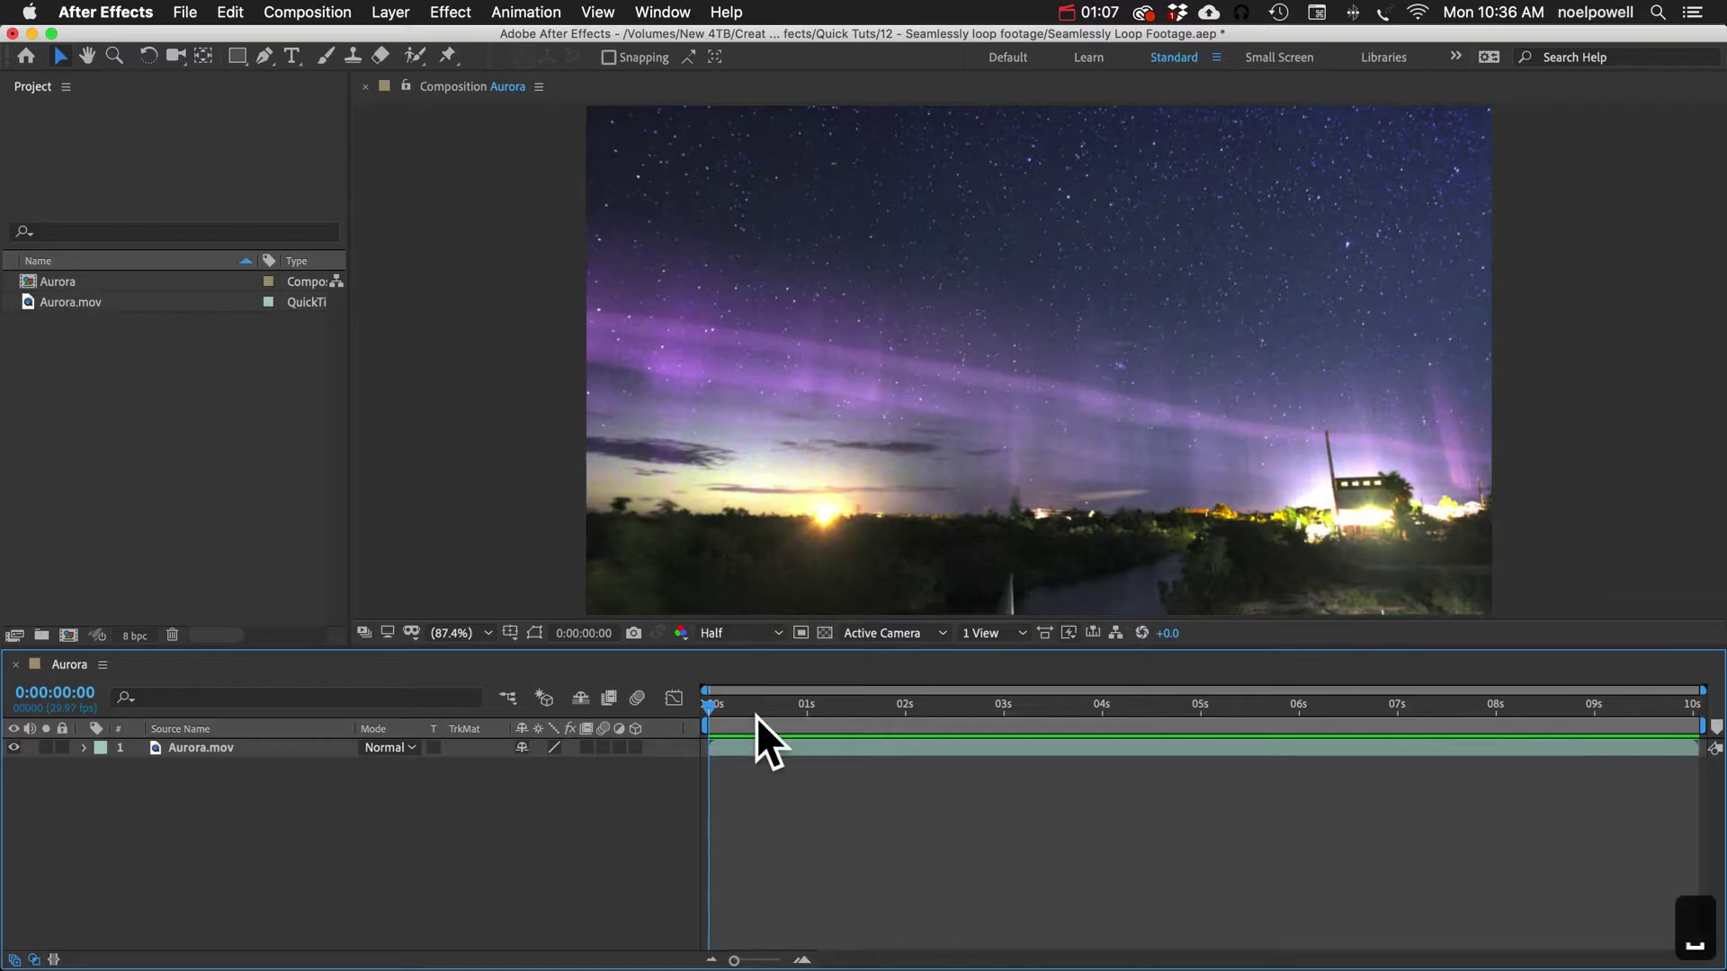
{"action": "key", "text": "space"}
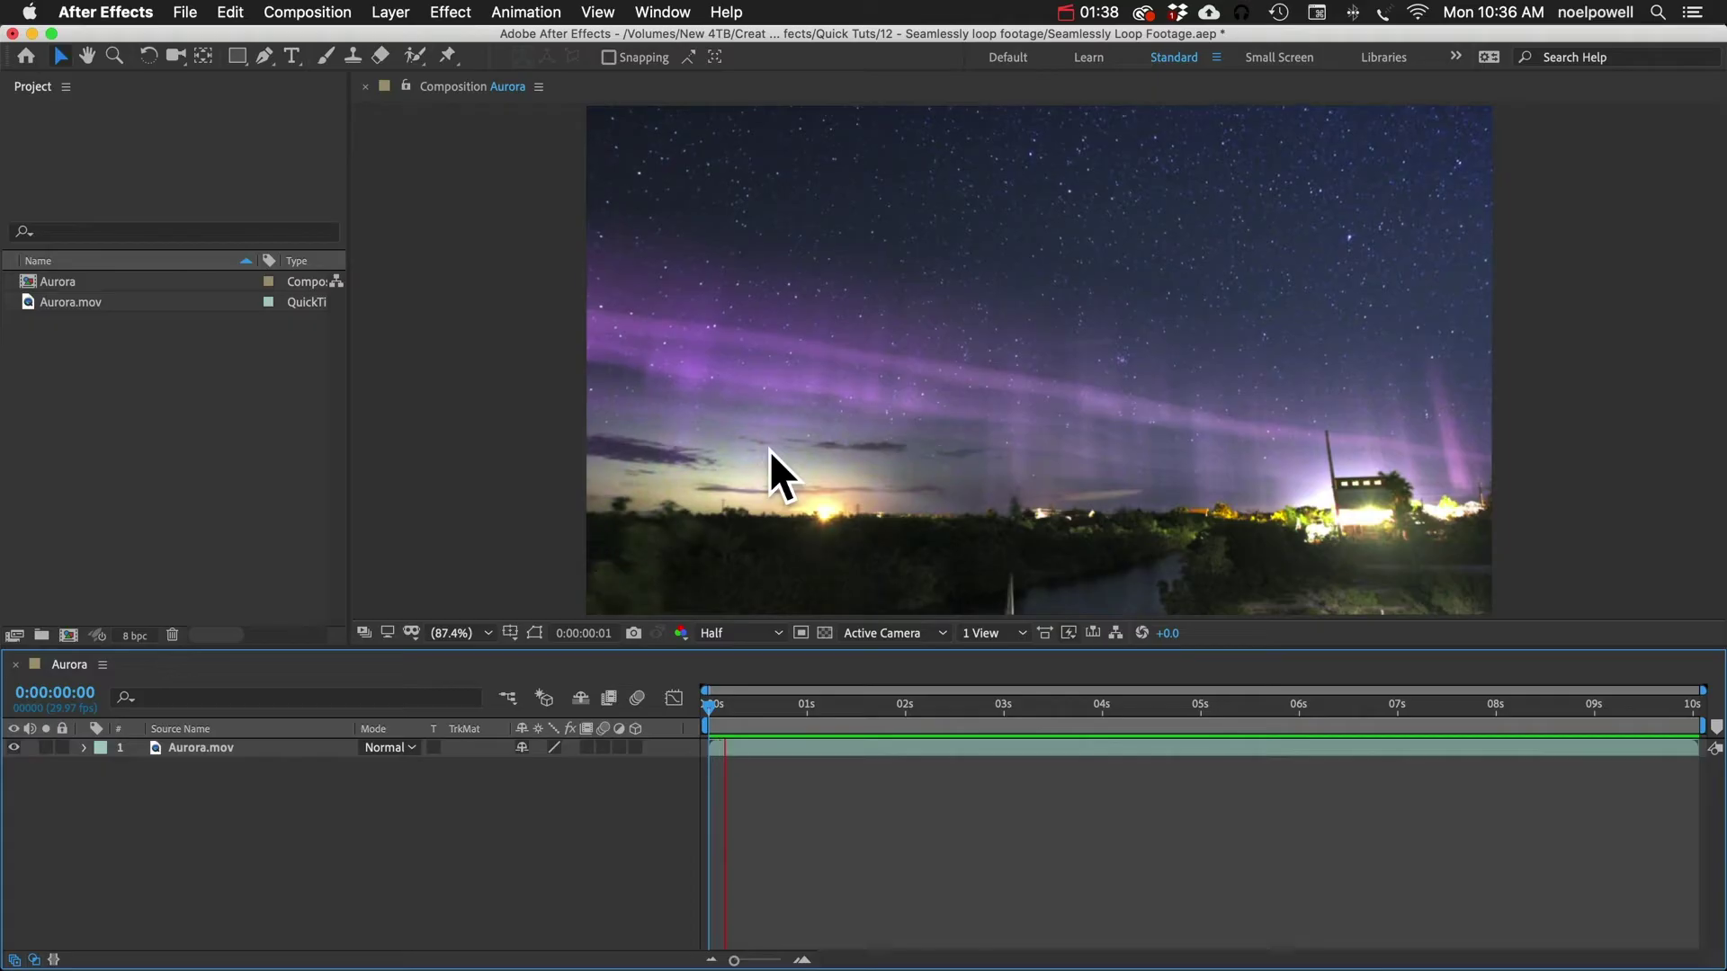
{"action": "key", "text": "space"}
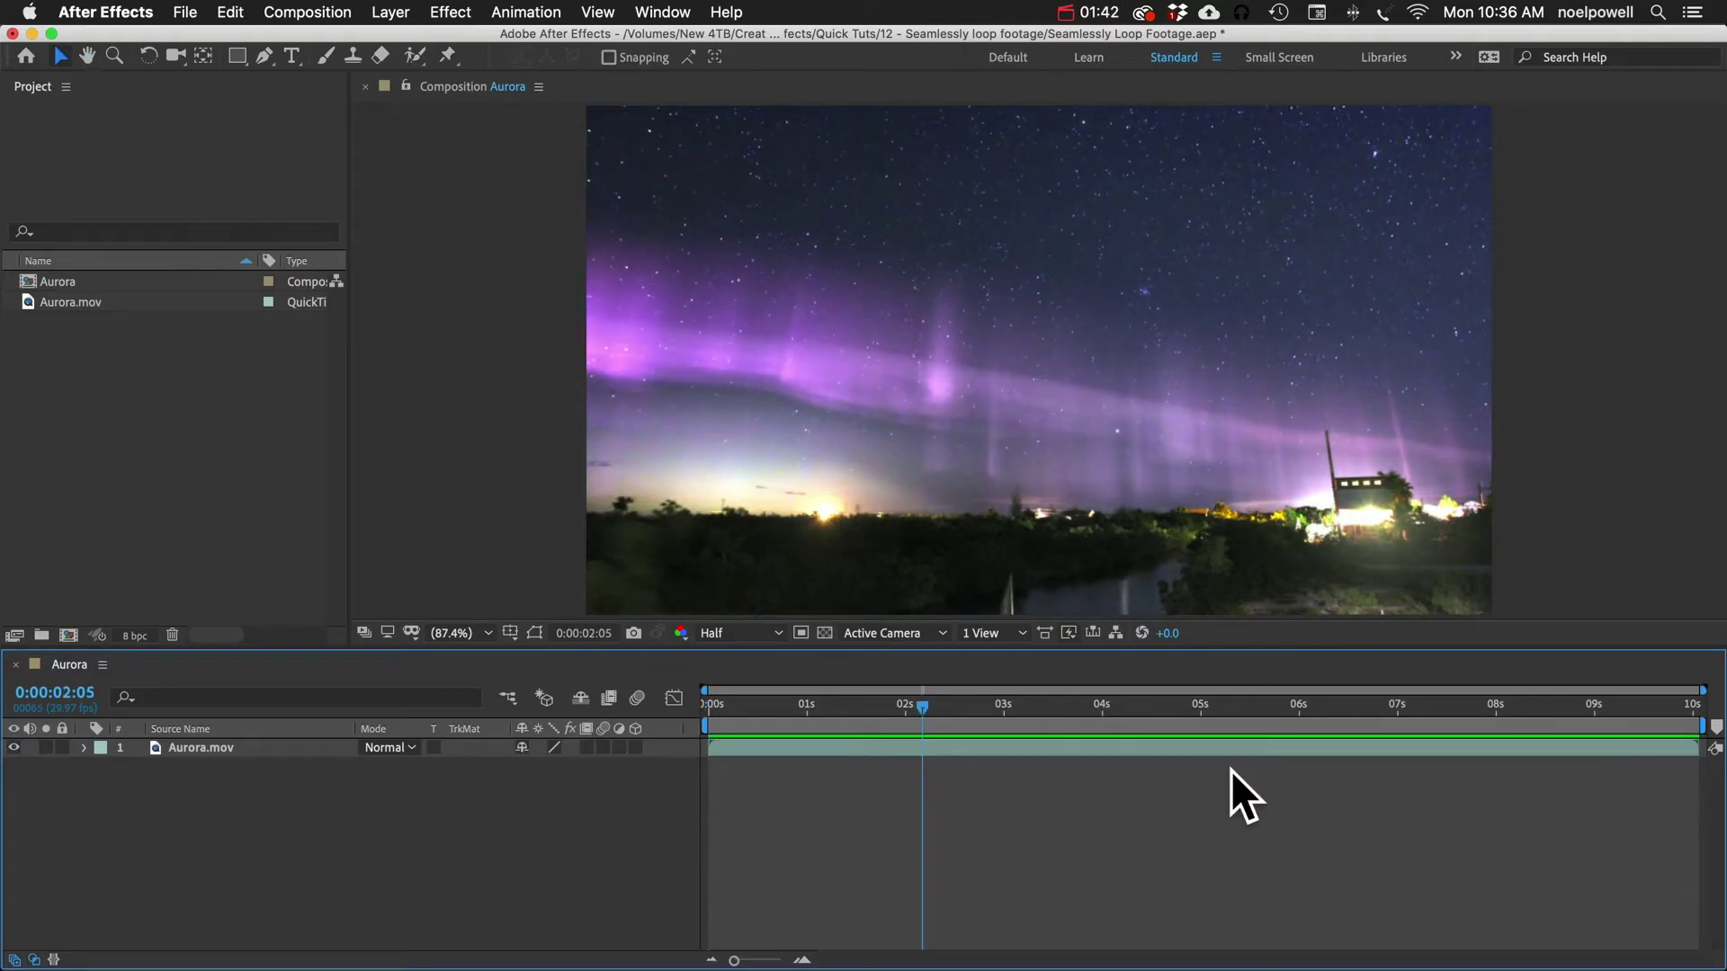
{"action": "key", "text": "End"}
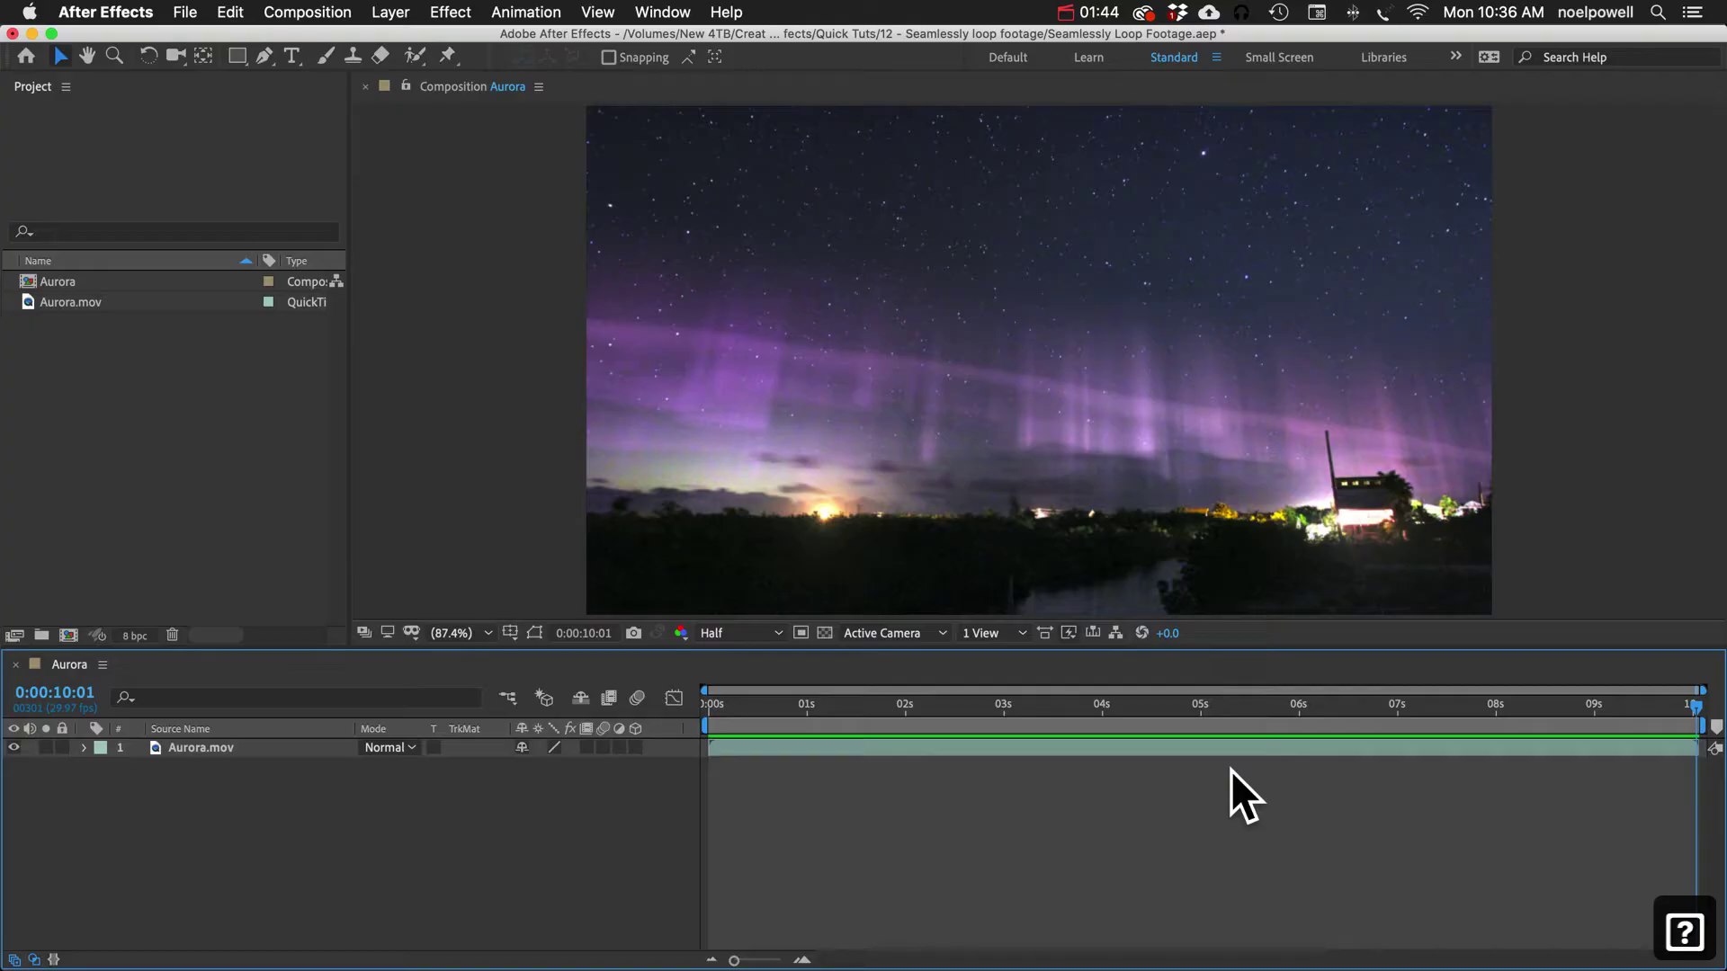
{"action": "key", "text": "Home"}
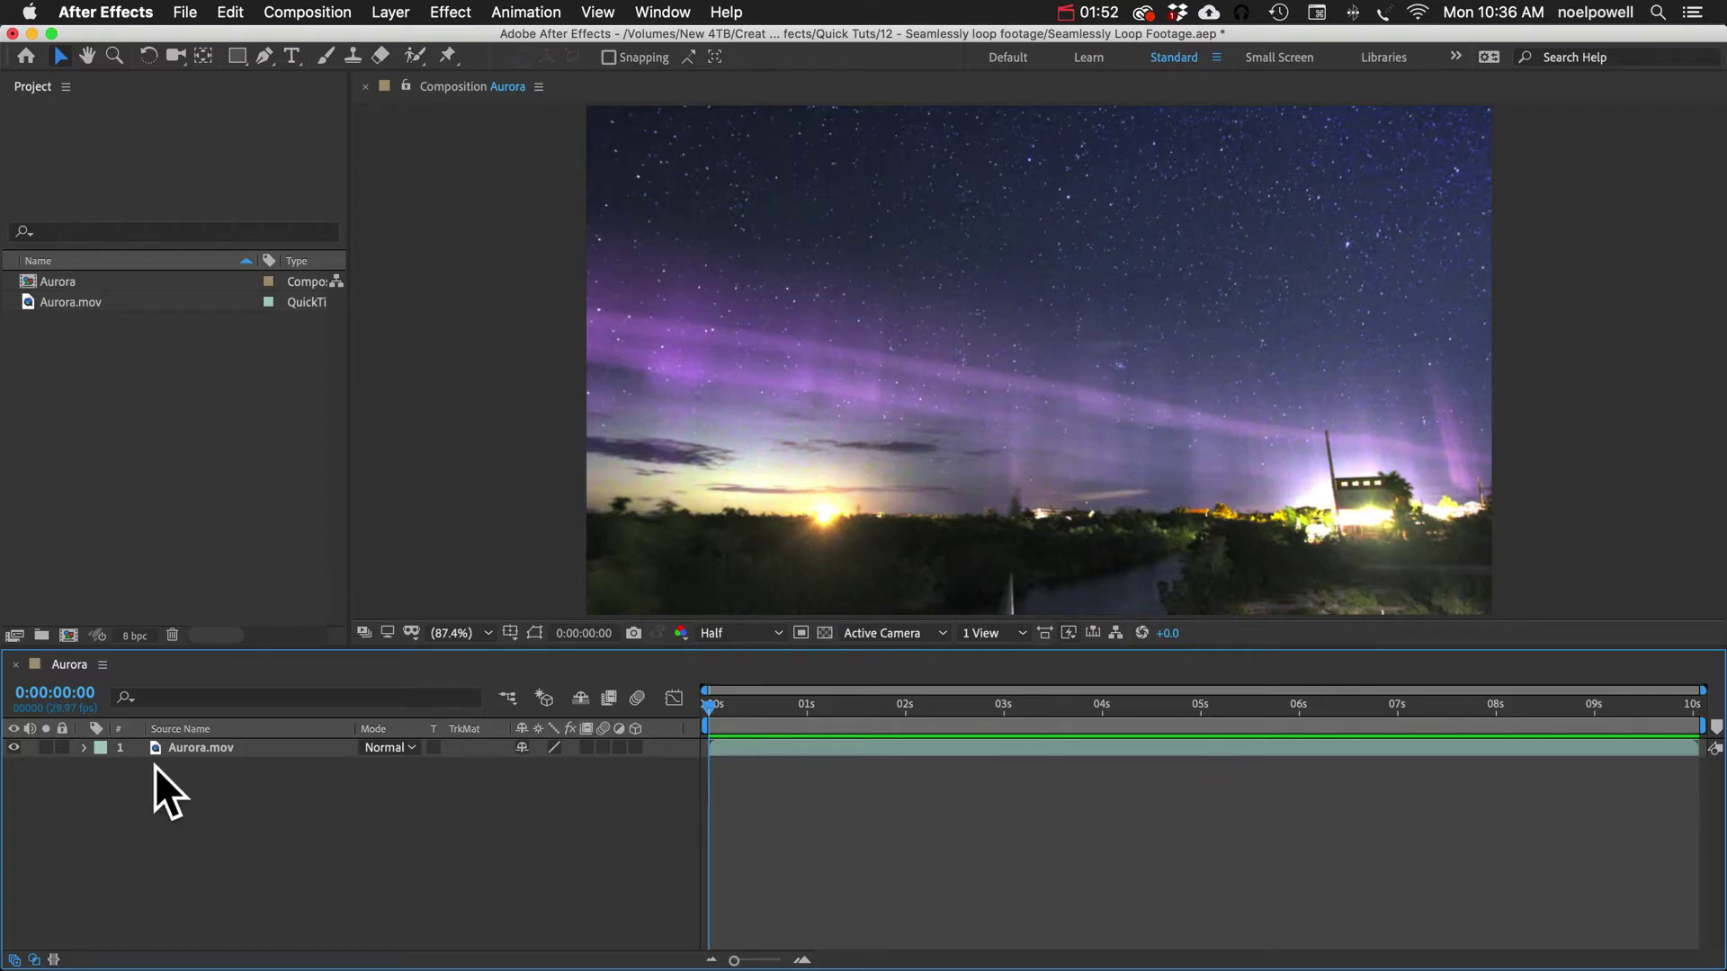
Step: Trim the Aurora.mov layer's in-point at 2 seconds and slide it to start at 0s
{"action": "left_click", "coordinate": [185, 751]}
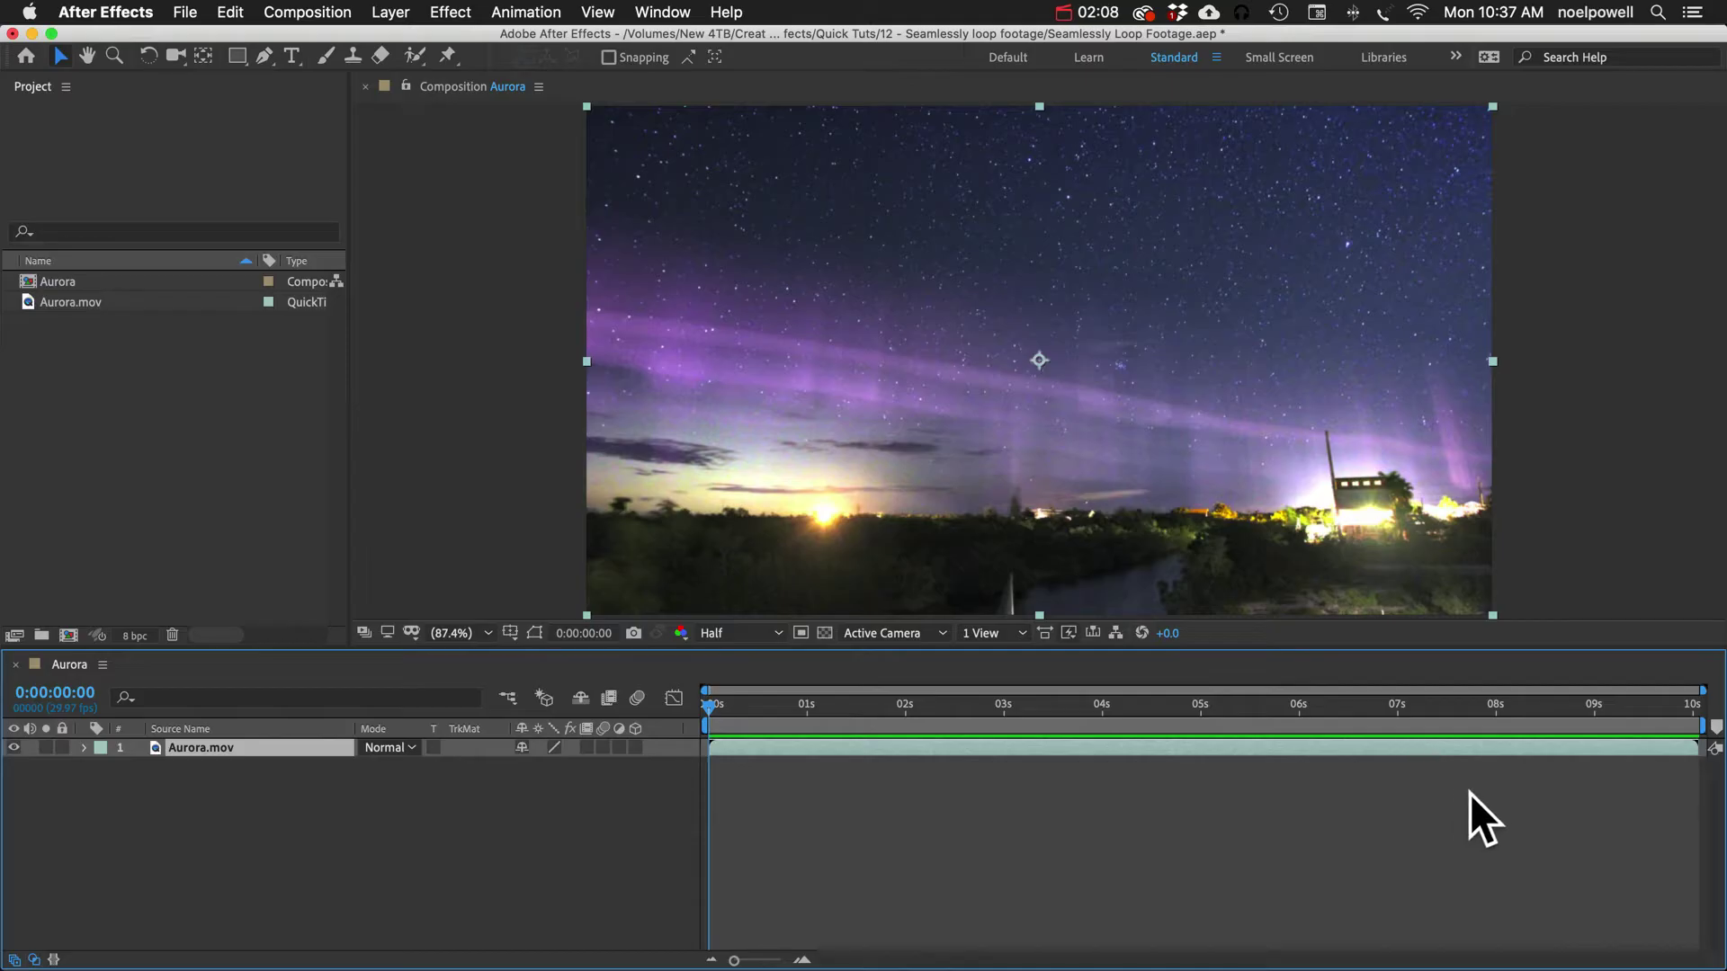
{"action": "left_click", "coordinate": [904, 710]}
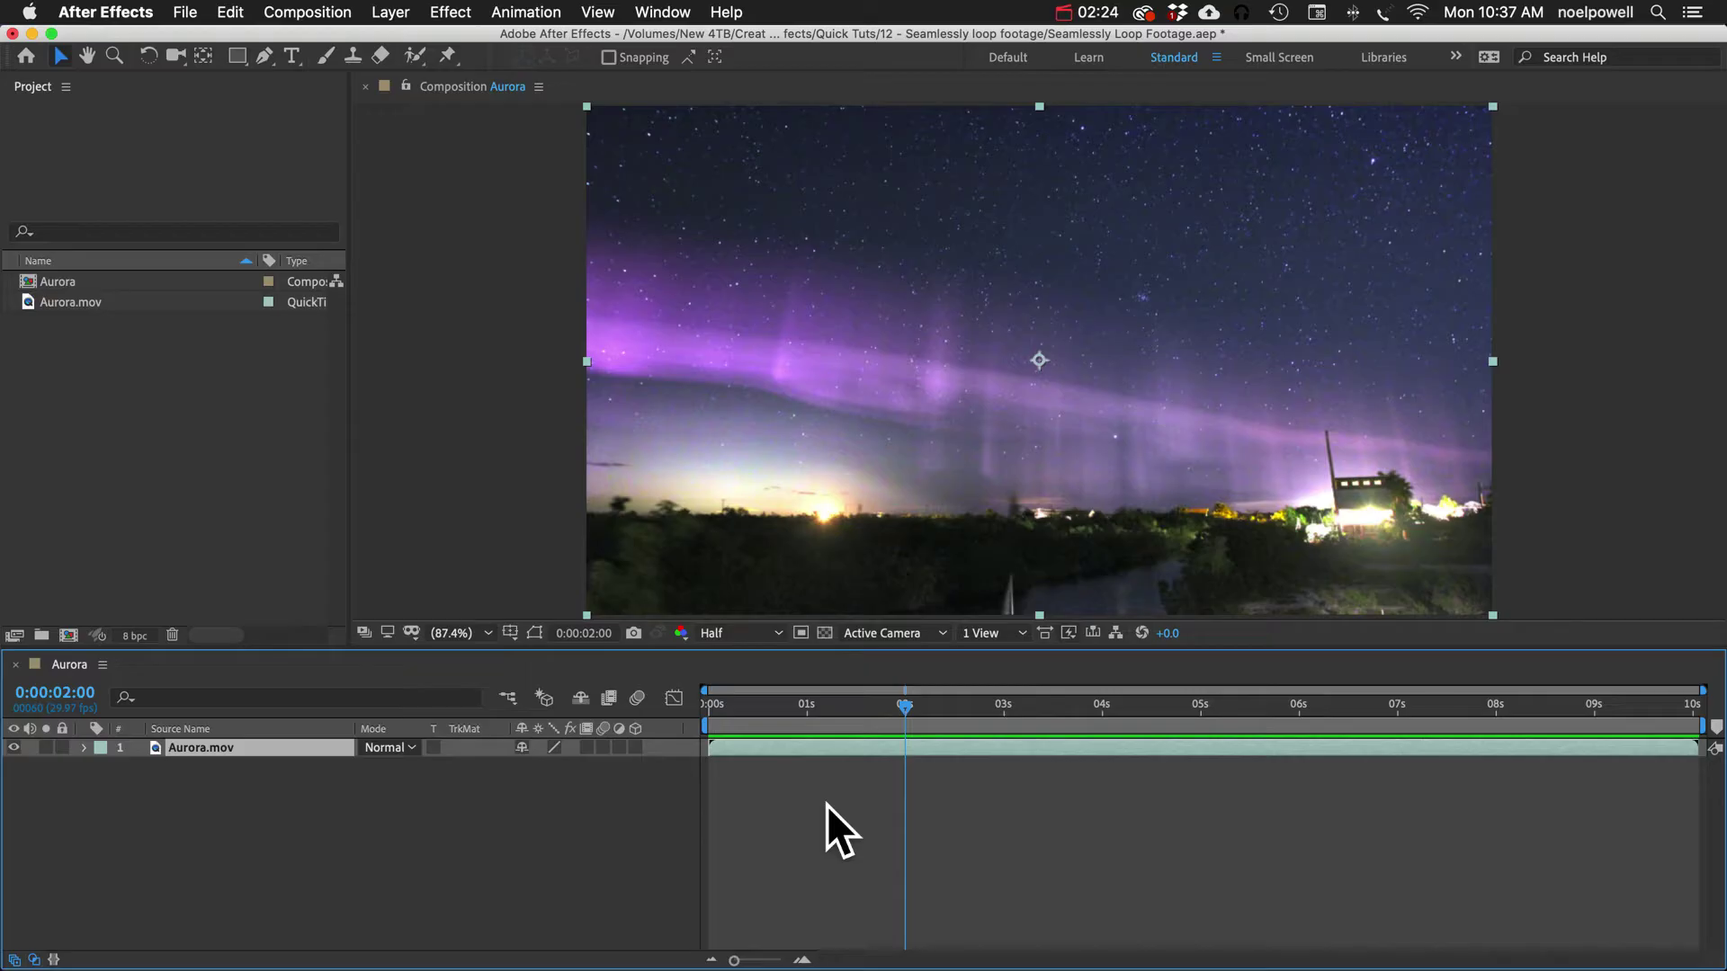
{"action": "key", "text": "alt+bracketleft"}
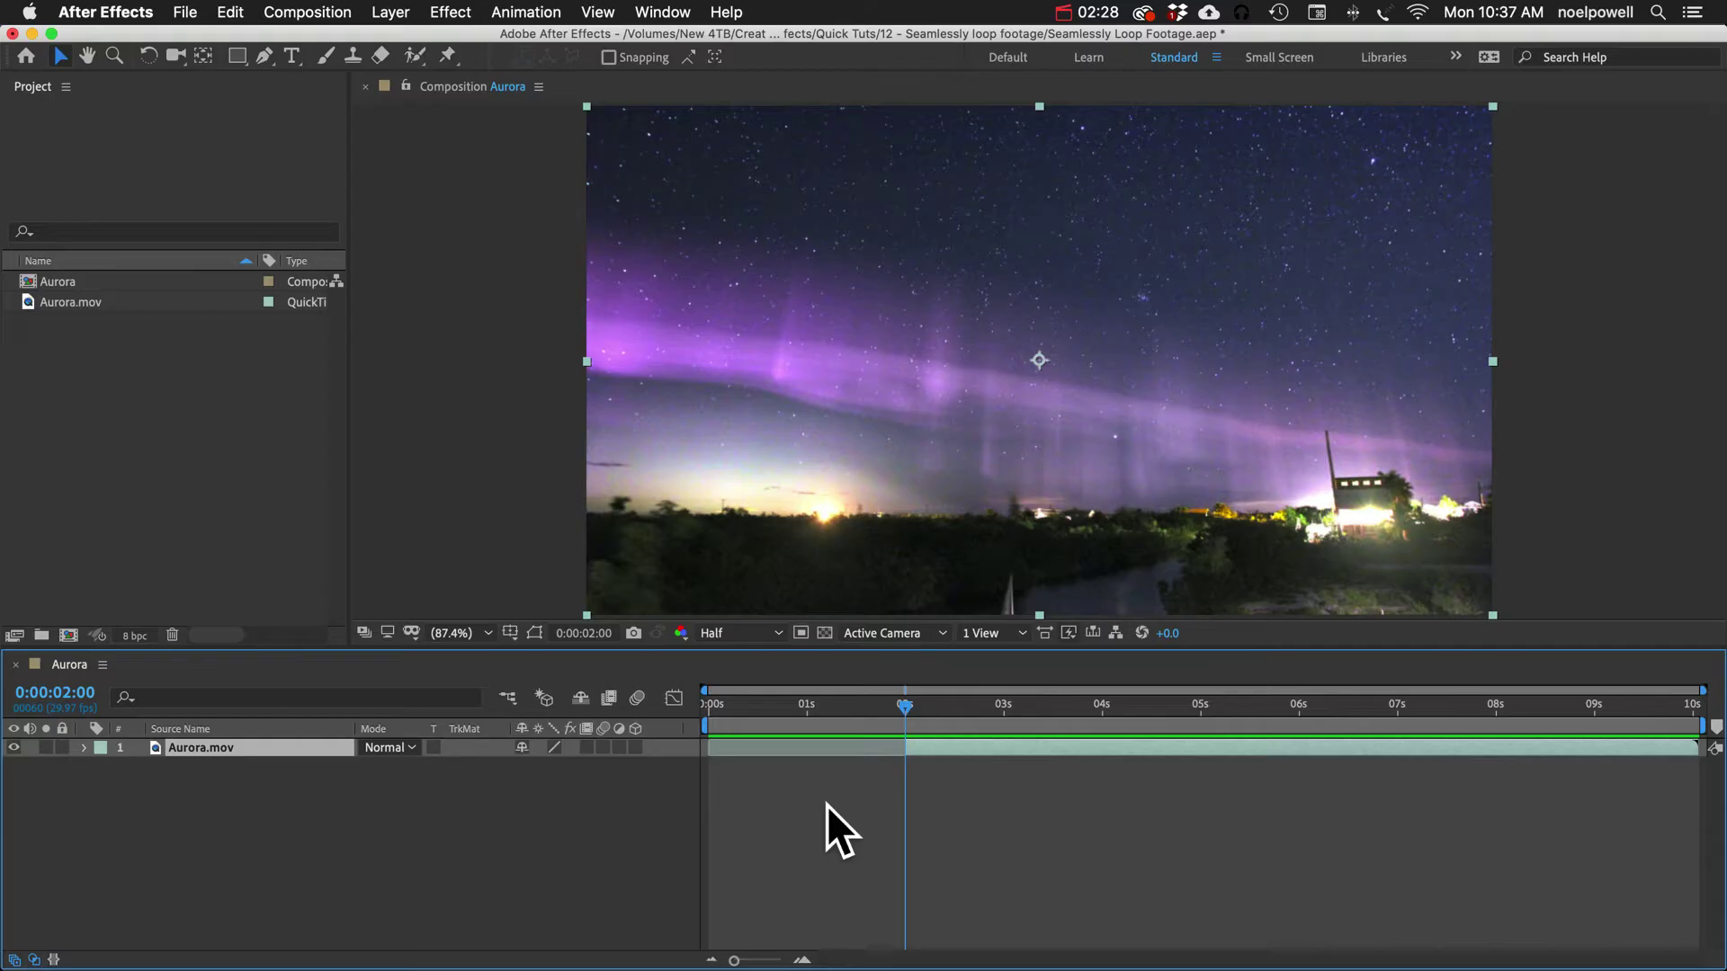
{"action": "key", "text": "Home"}
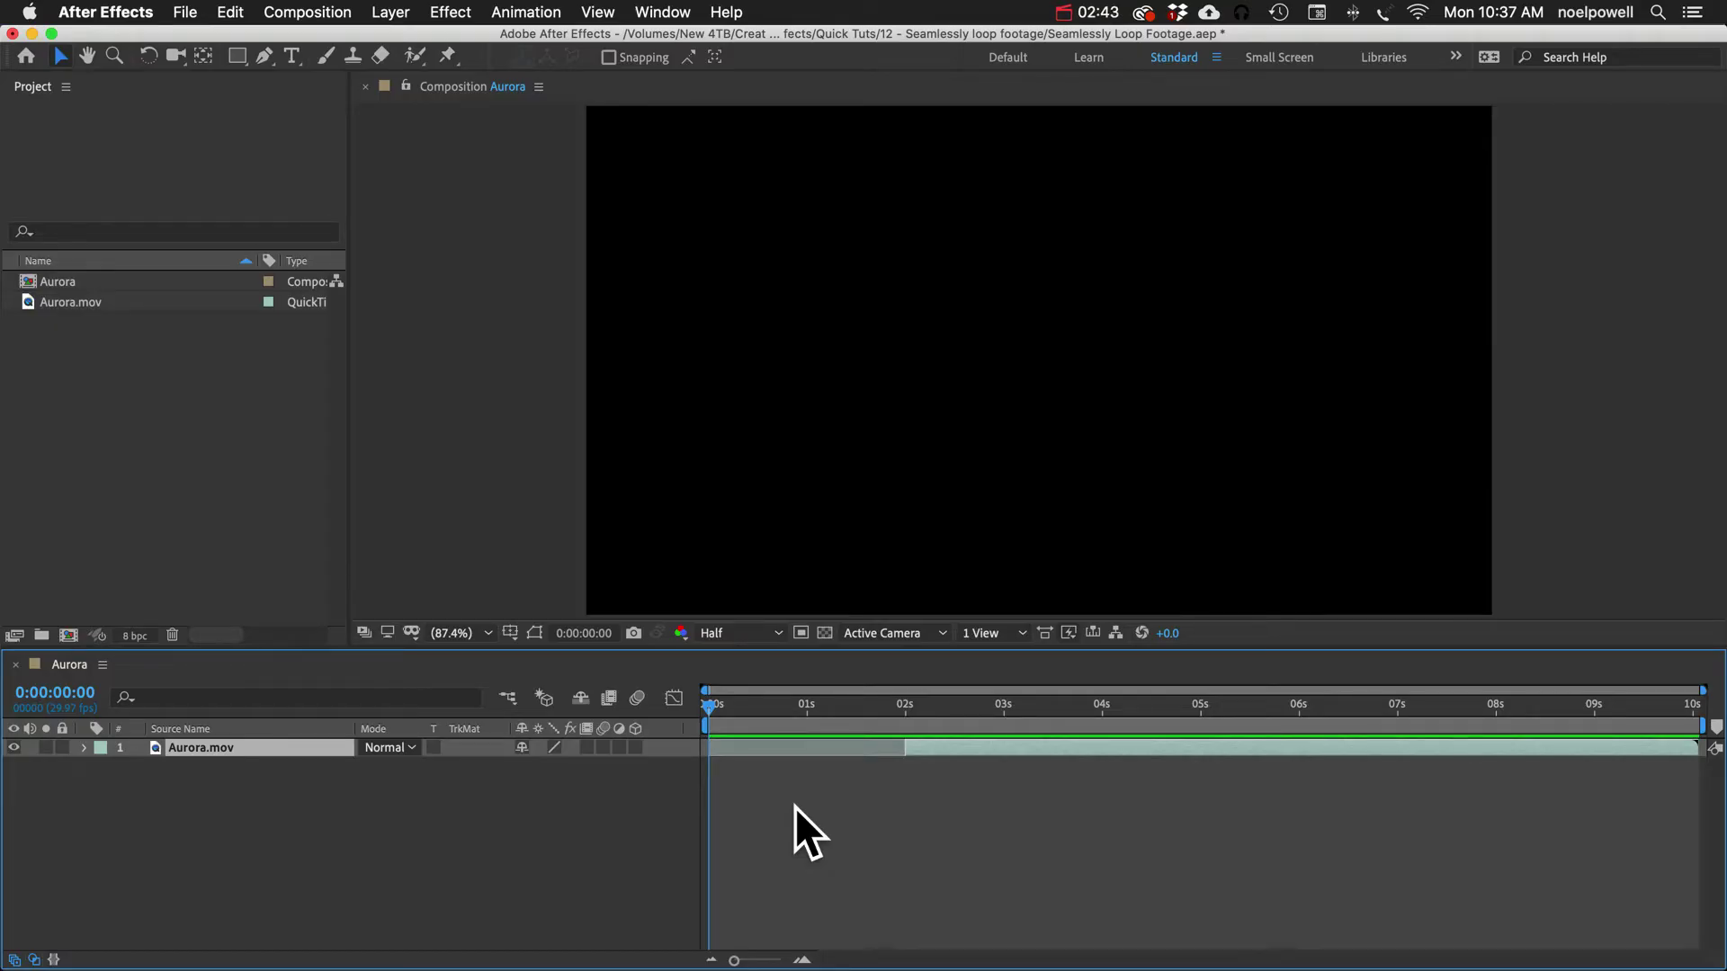
{"action": "key", "text": "["}
Step: Duplicate the aurora layer, slide the copy to the original's end, and set time to 8:02
{"action": "key", "text": "super+d"}
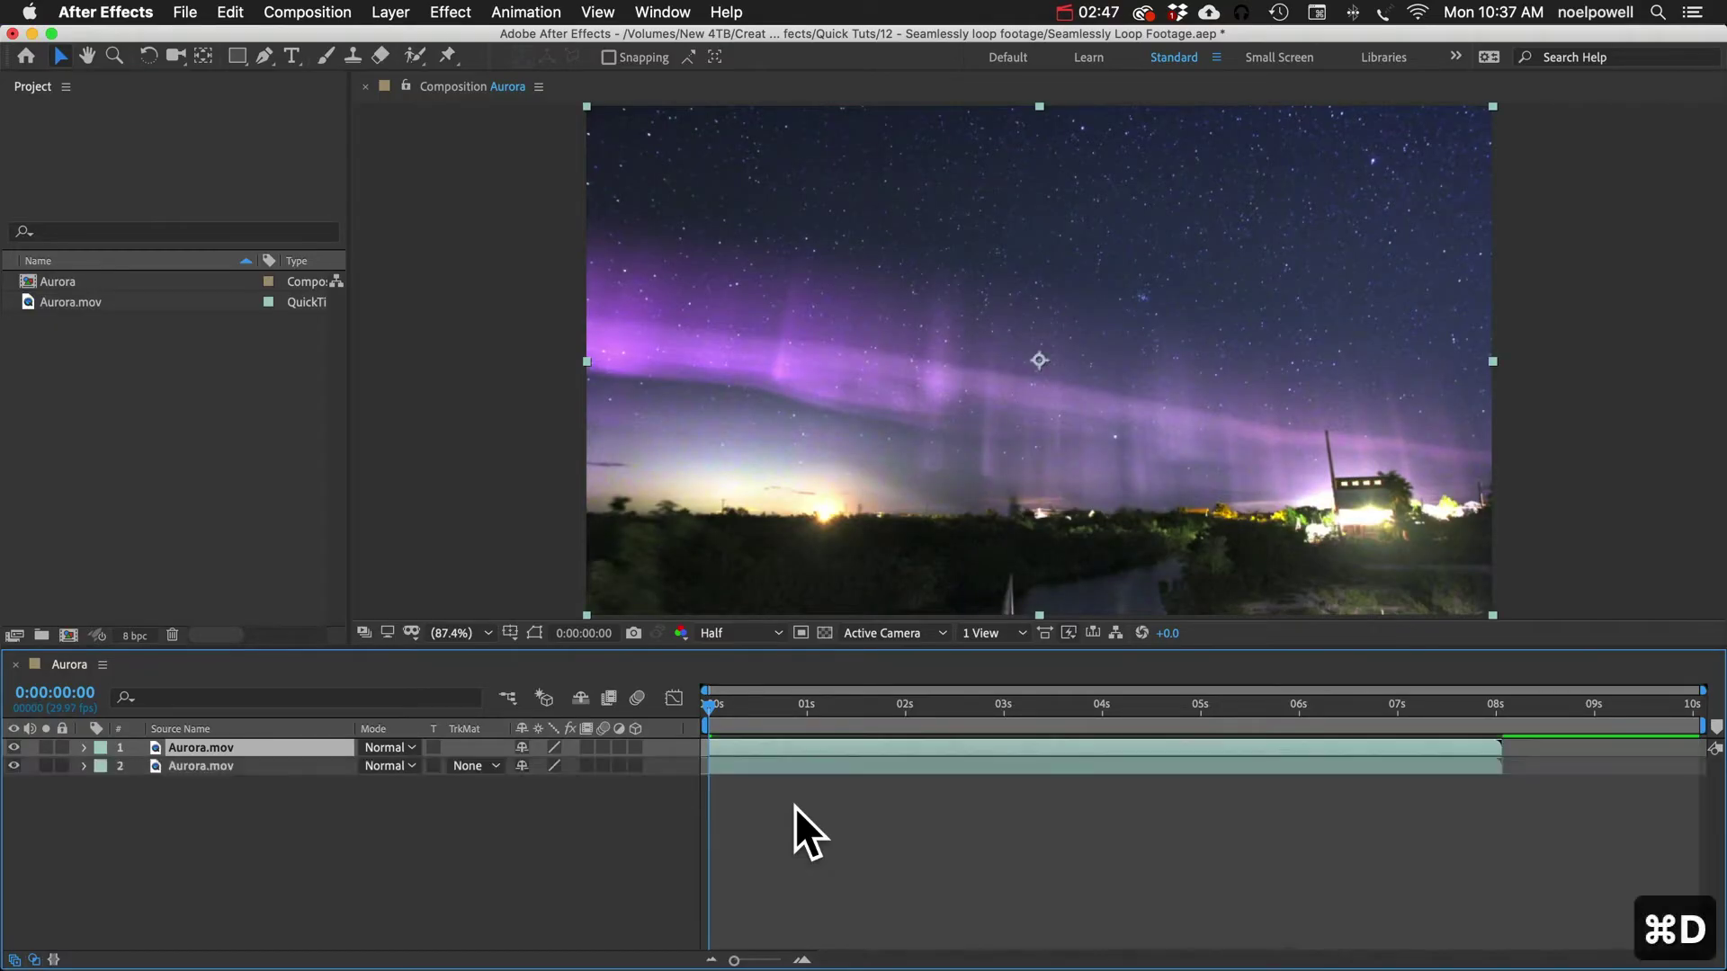
{"action": "left_click_drag", "start_coordinate": [747, 748], "coordinate": [1539, 735]}
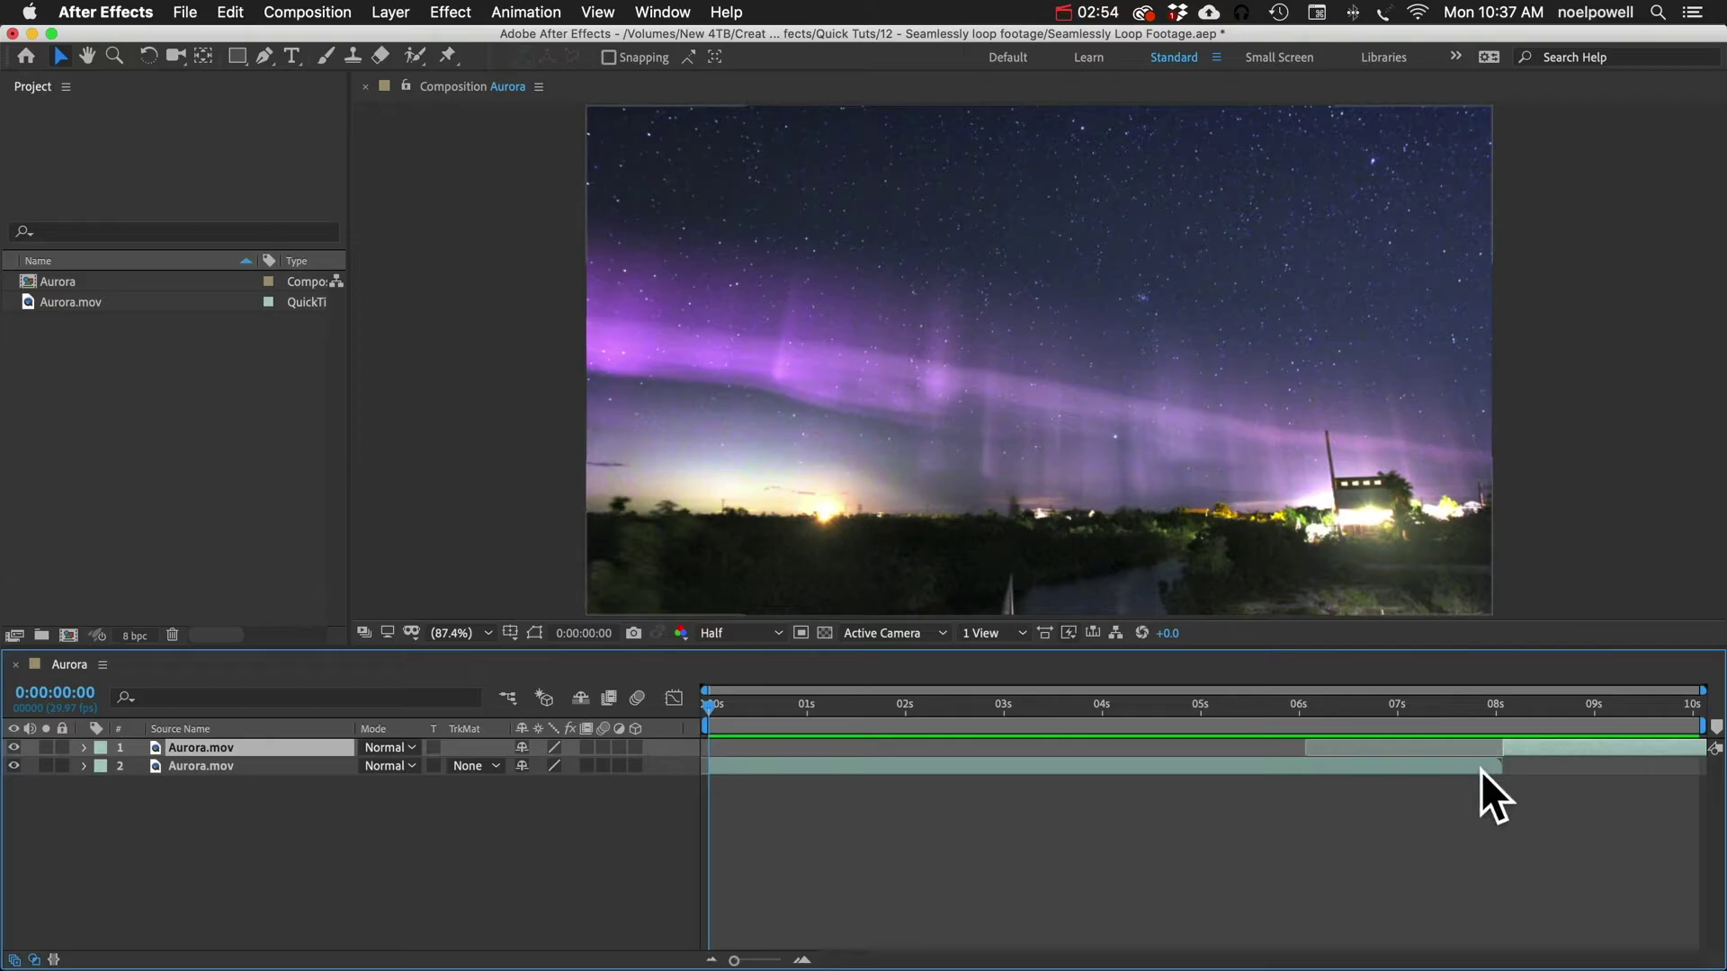
{"action": "left_click", "coordinate": [1502, 706]}
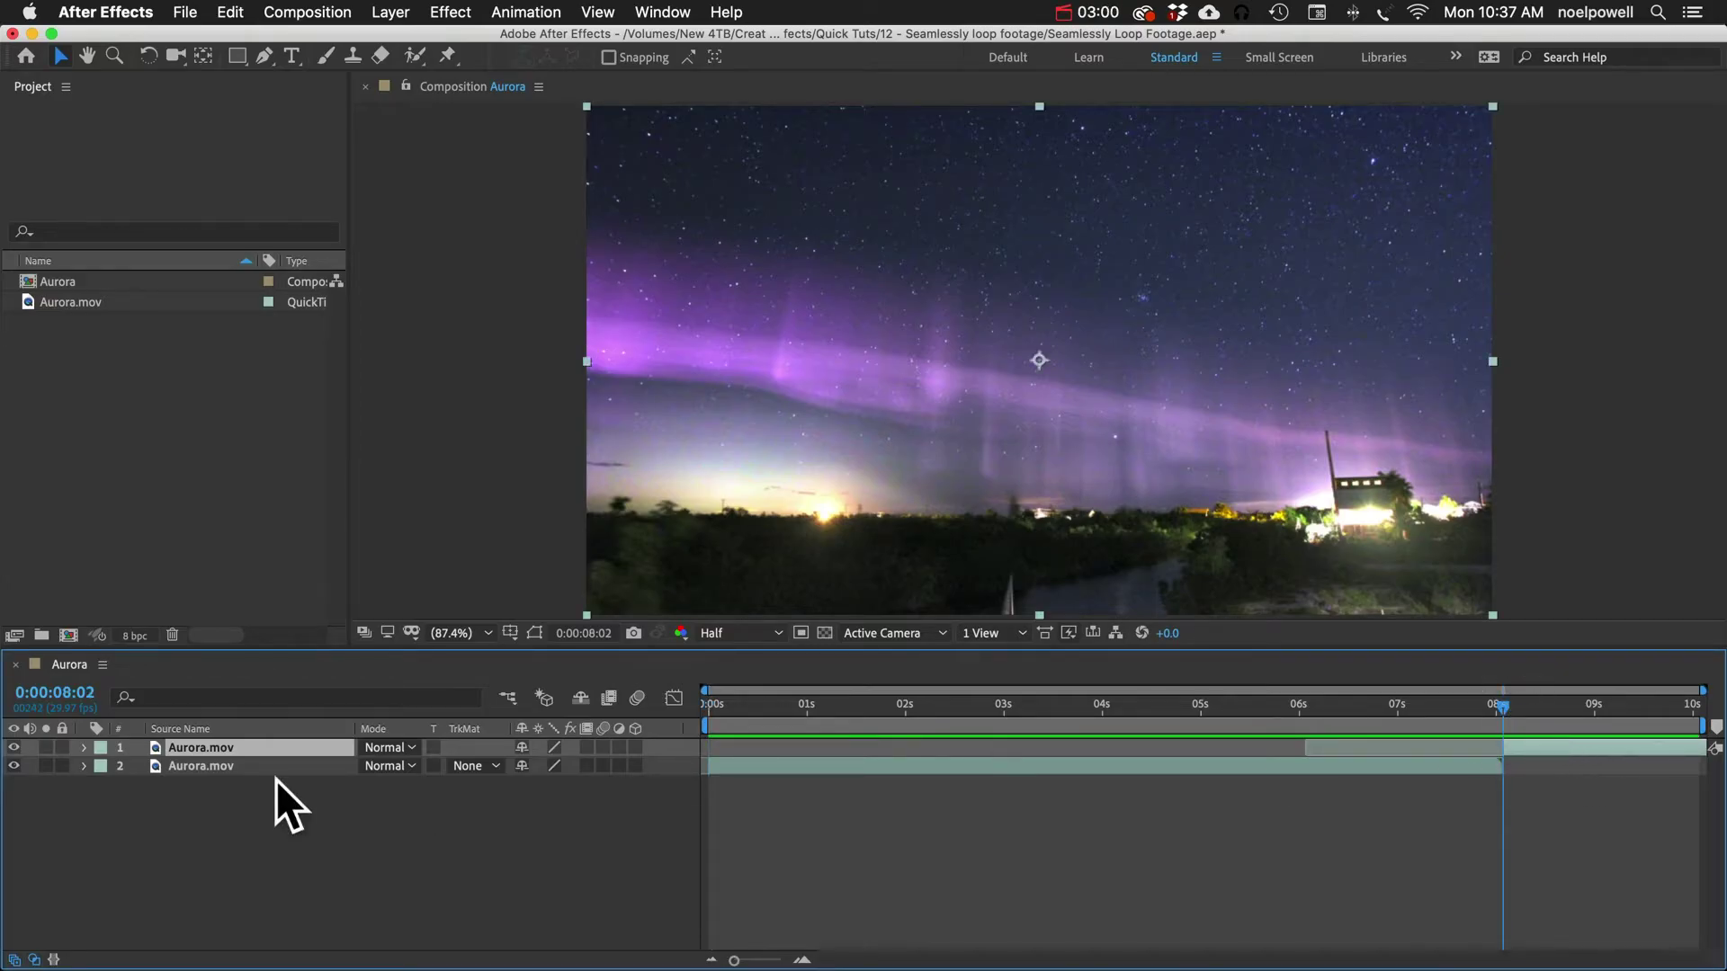
Step: Keyframe the copy's opacity at 8:02, extend its start to 6:02, and set 0% there
{"action": "key", "text": "t"}
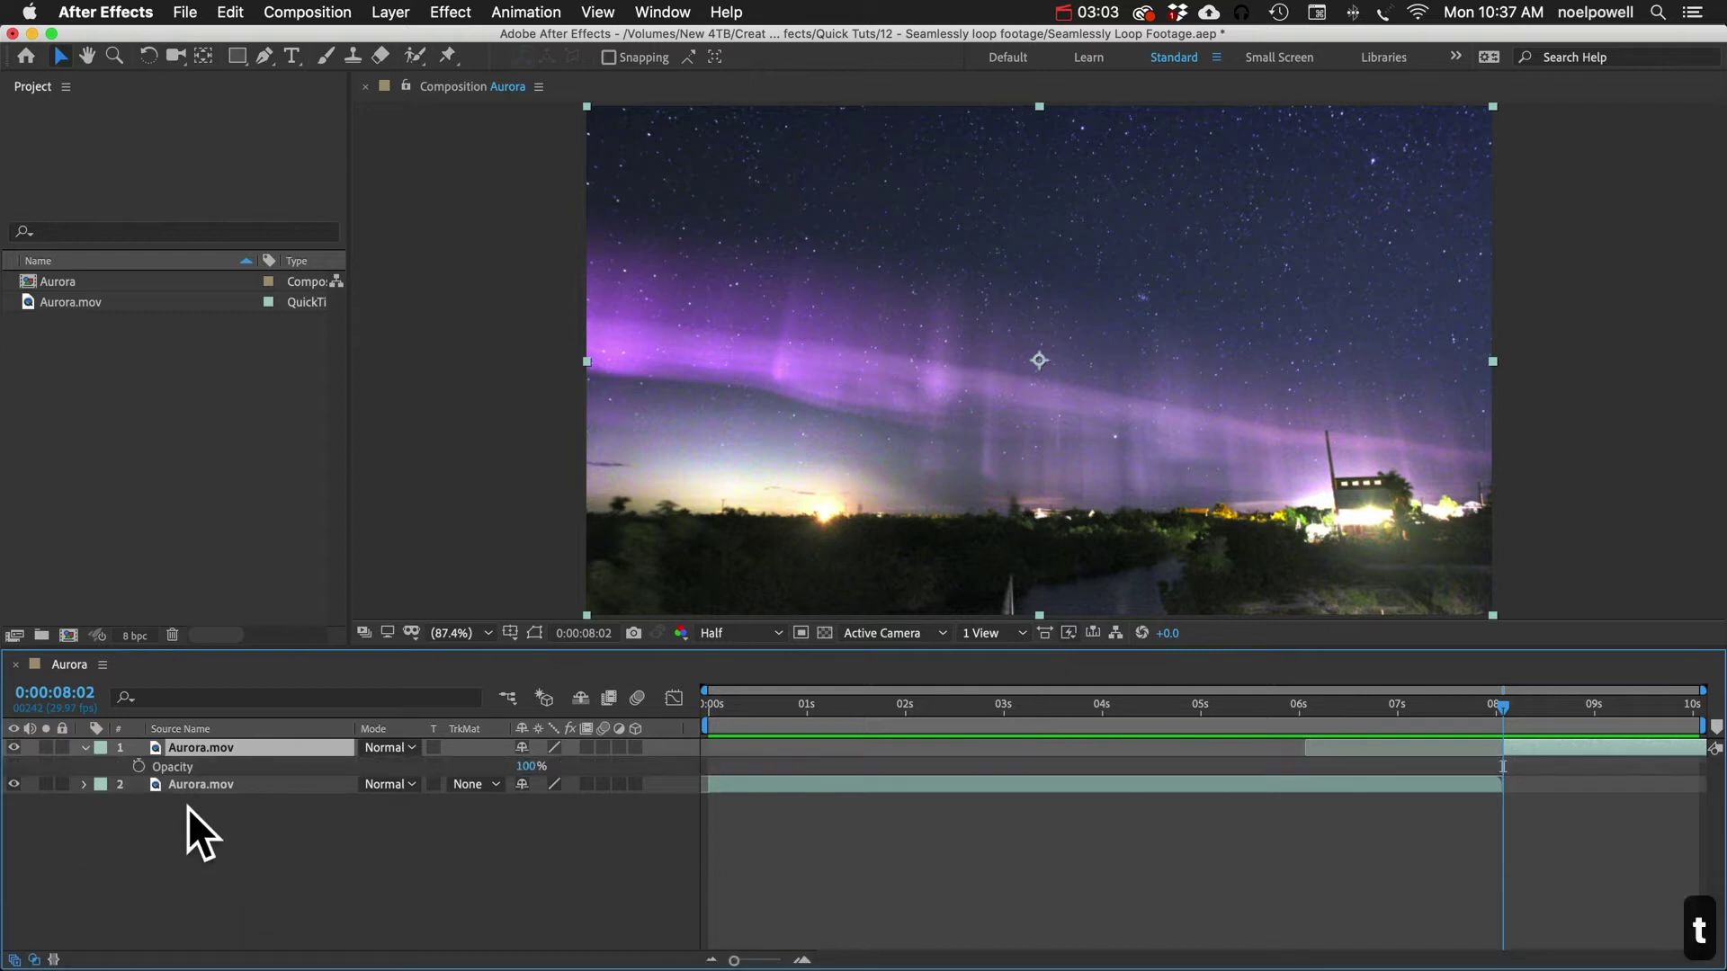
{"action": "left_click", "coordinate": [138, 766]}
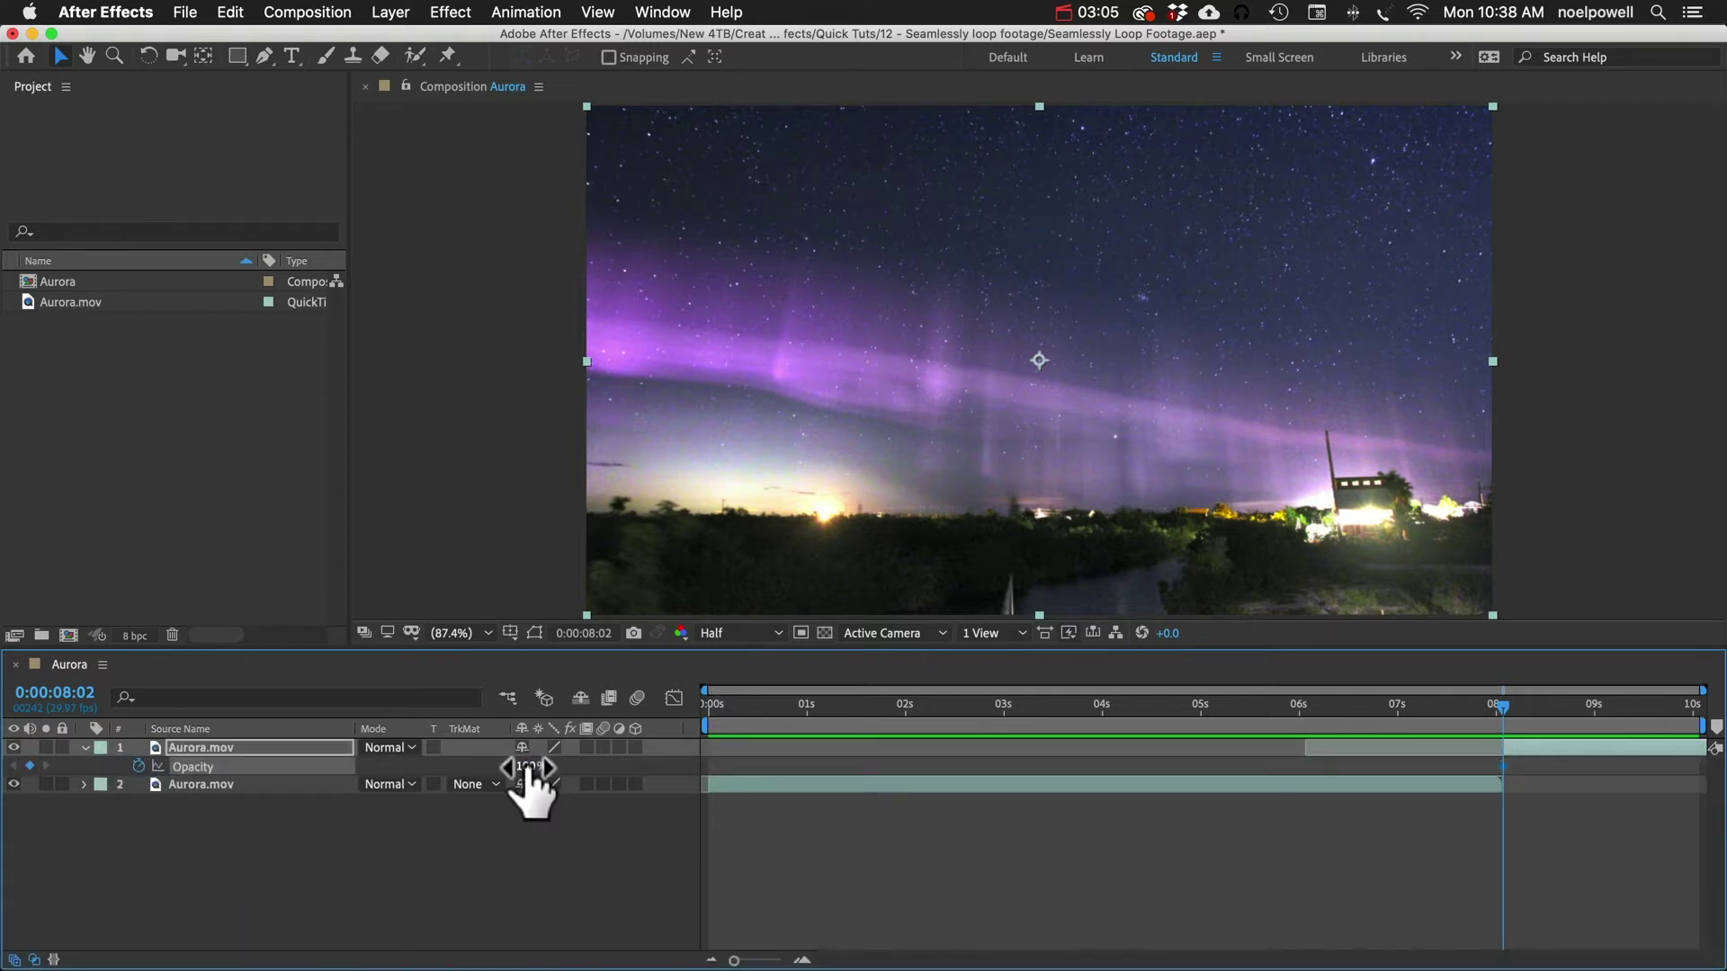
{"action": "left_click_drag", "start_coordinate": [1496, 748], "coordinate": [1239, 760]}
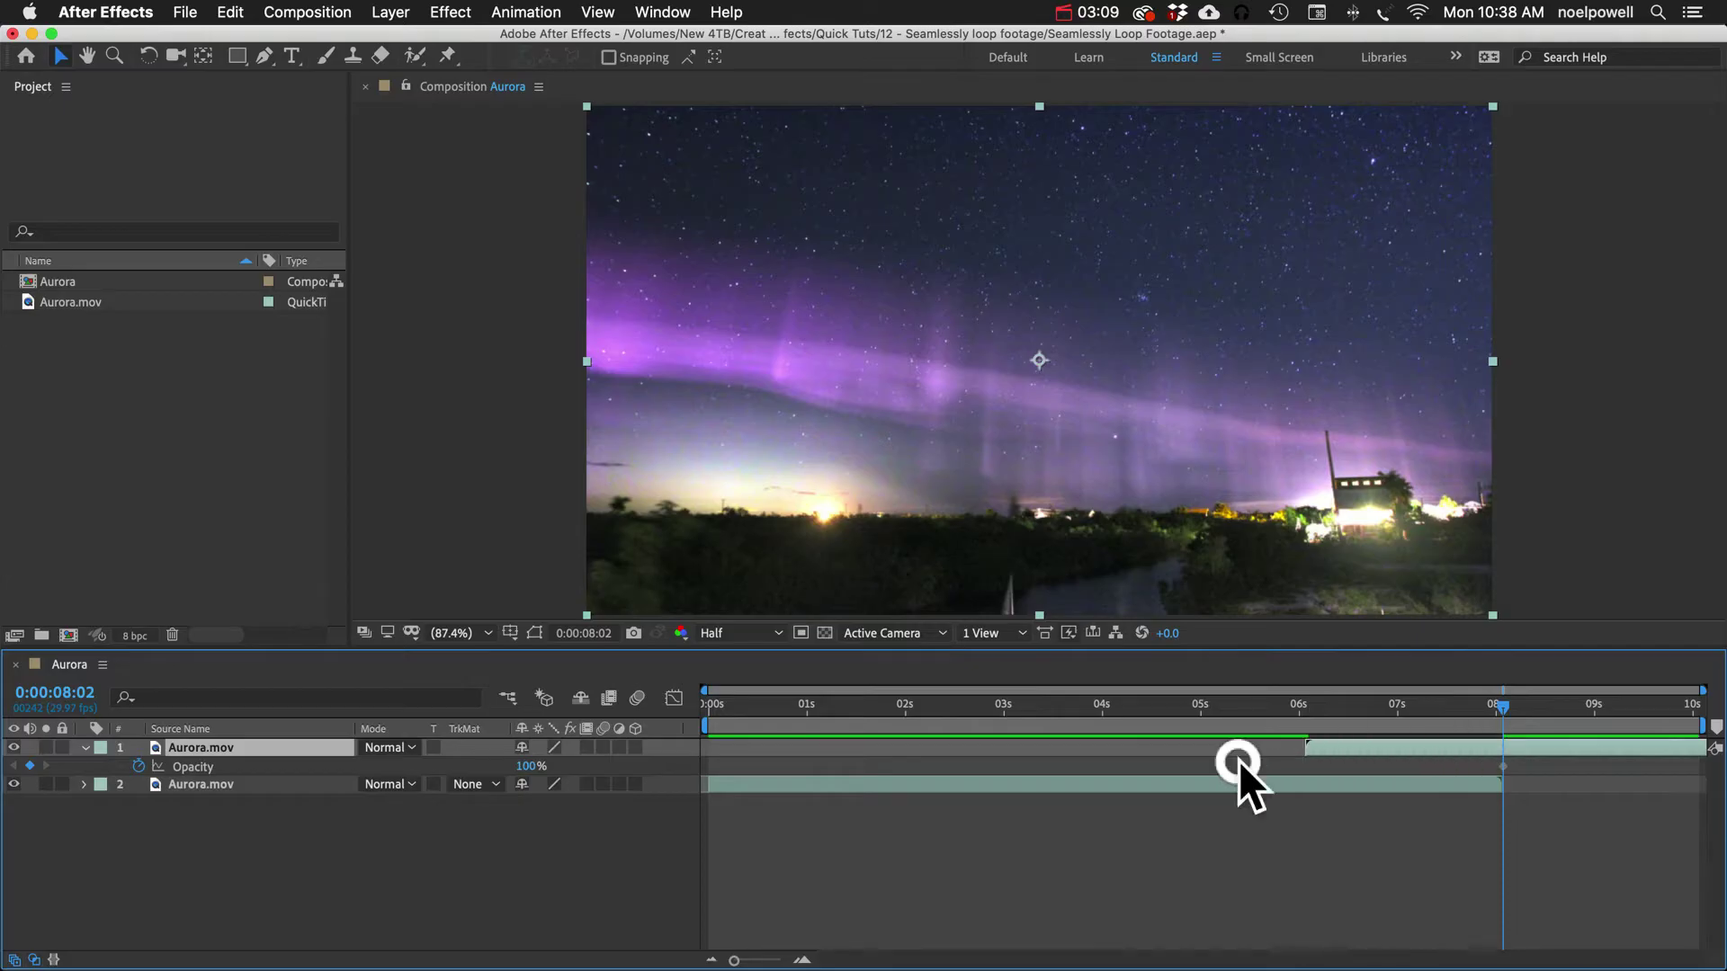
{"action": "left_click", "coordinate": [1306, 709]}
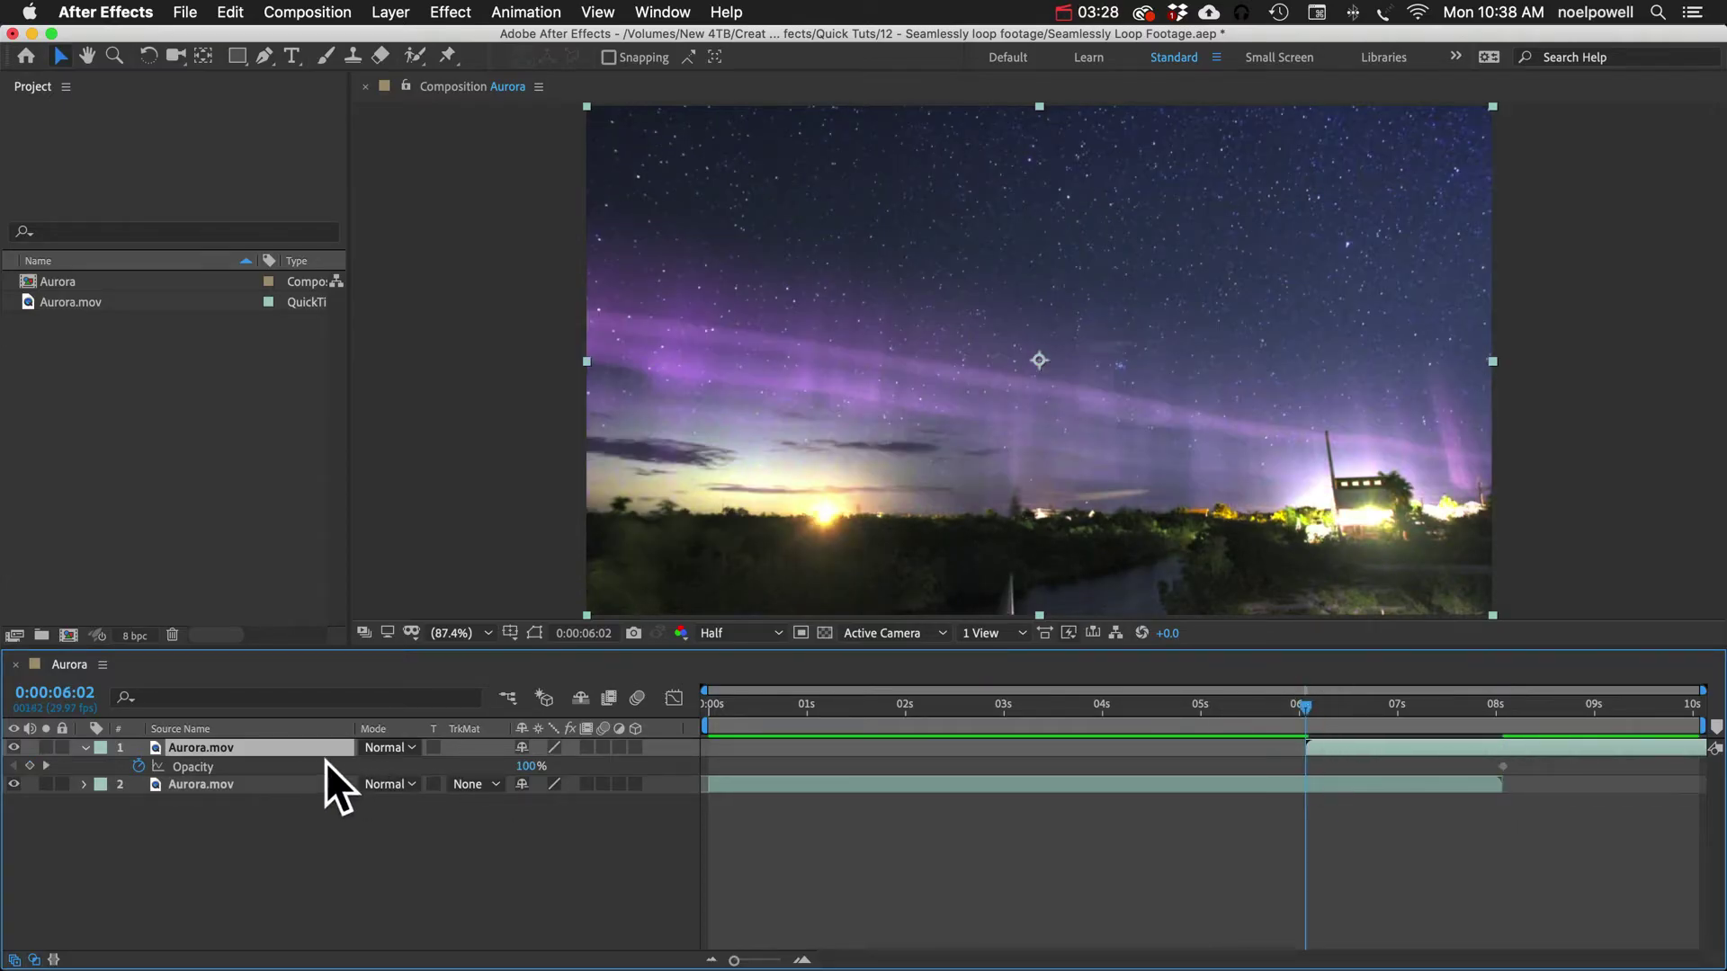
{"action": "left_click", "coordinate": [528, 767]}
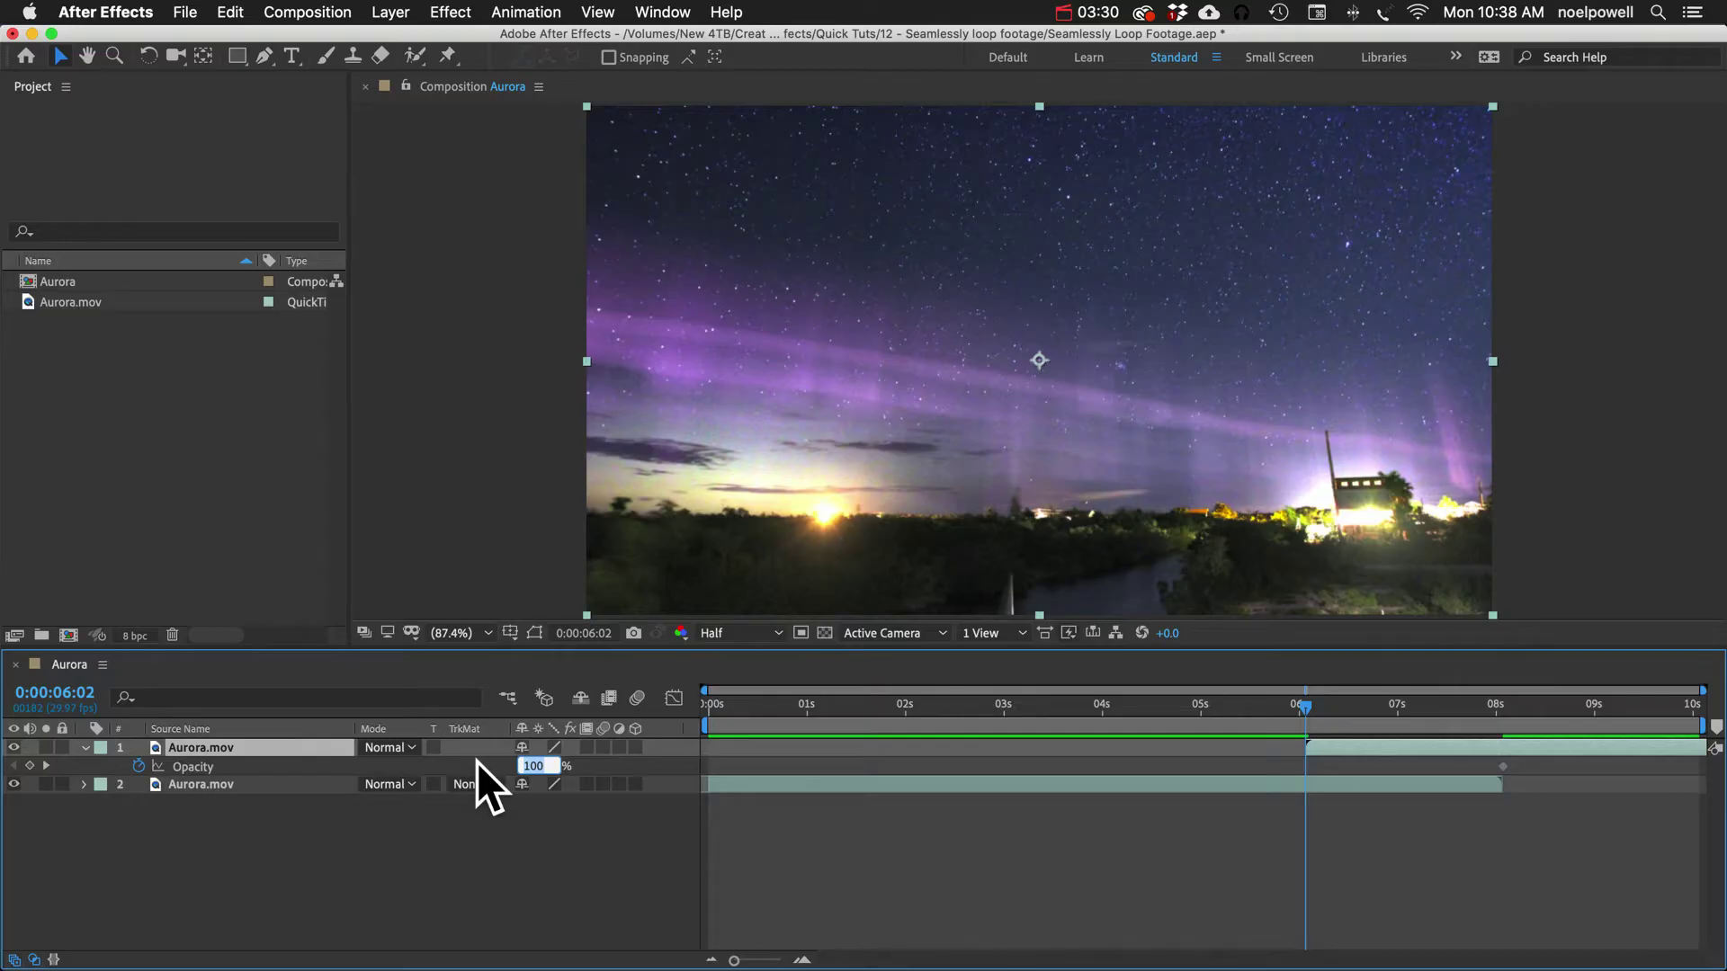
{"action": "type", "text": "0"}
{"action": "key", "text": "Return"}
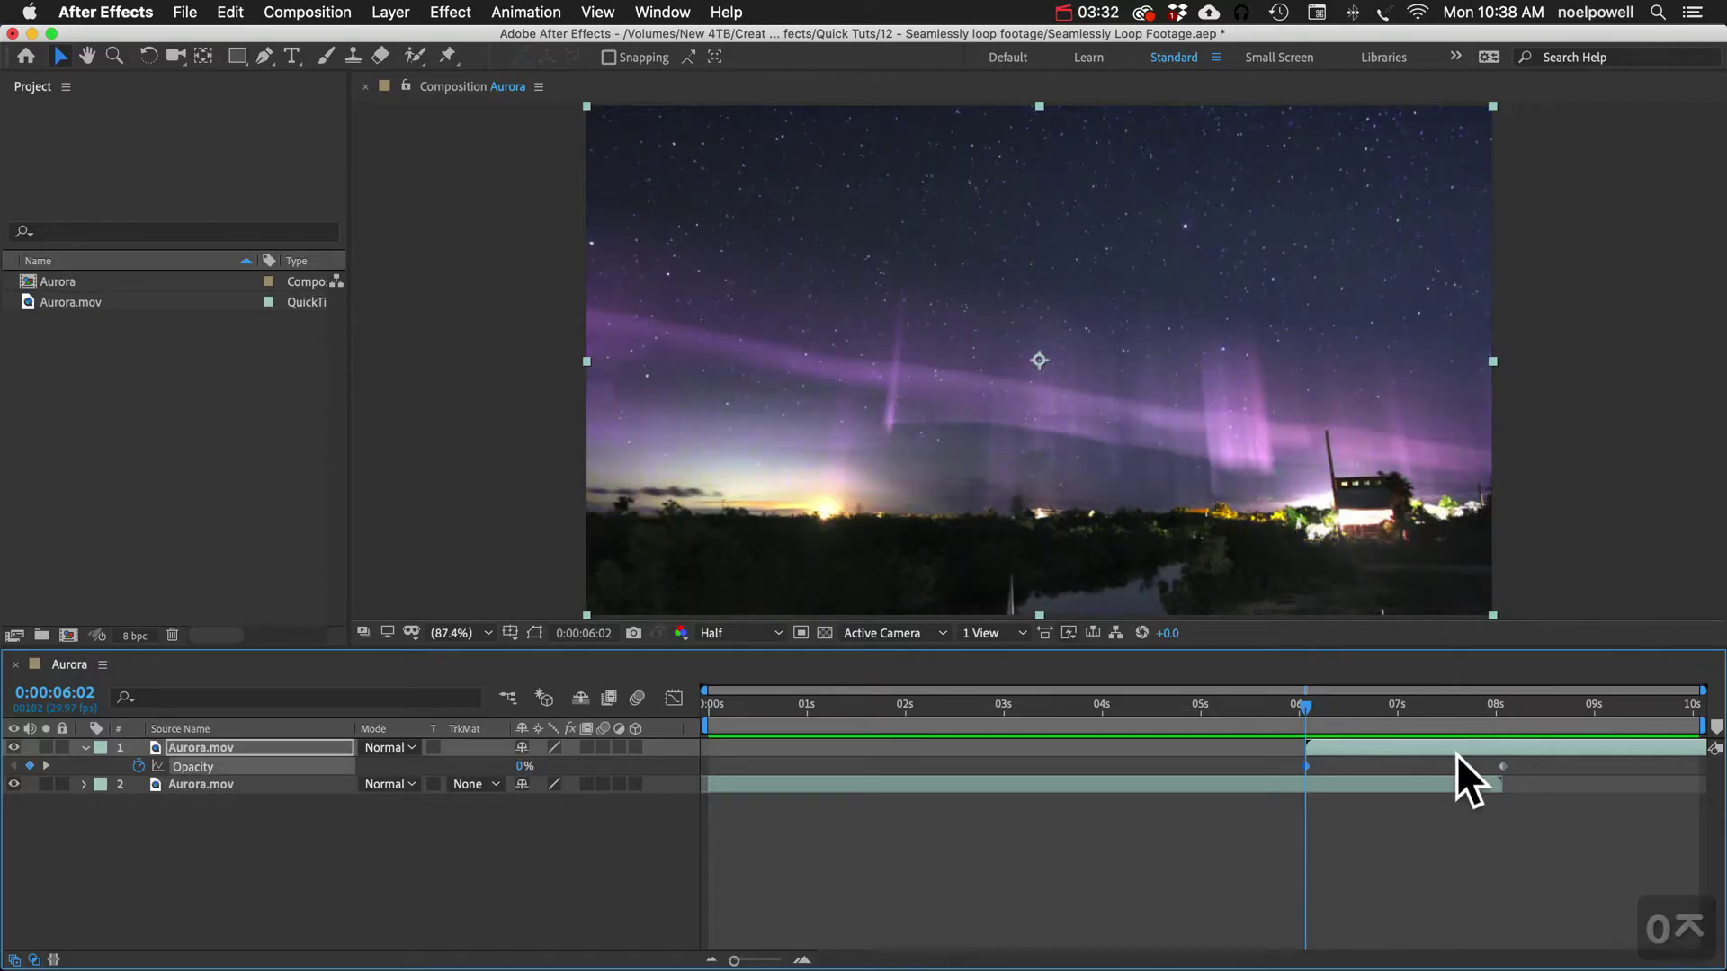
Step: Inspect the crossfade frames around 8:02 at single-frame timeline zoom
{"action": "left_click", "coordinate": [1499, 712]}
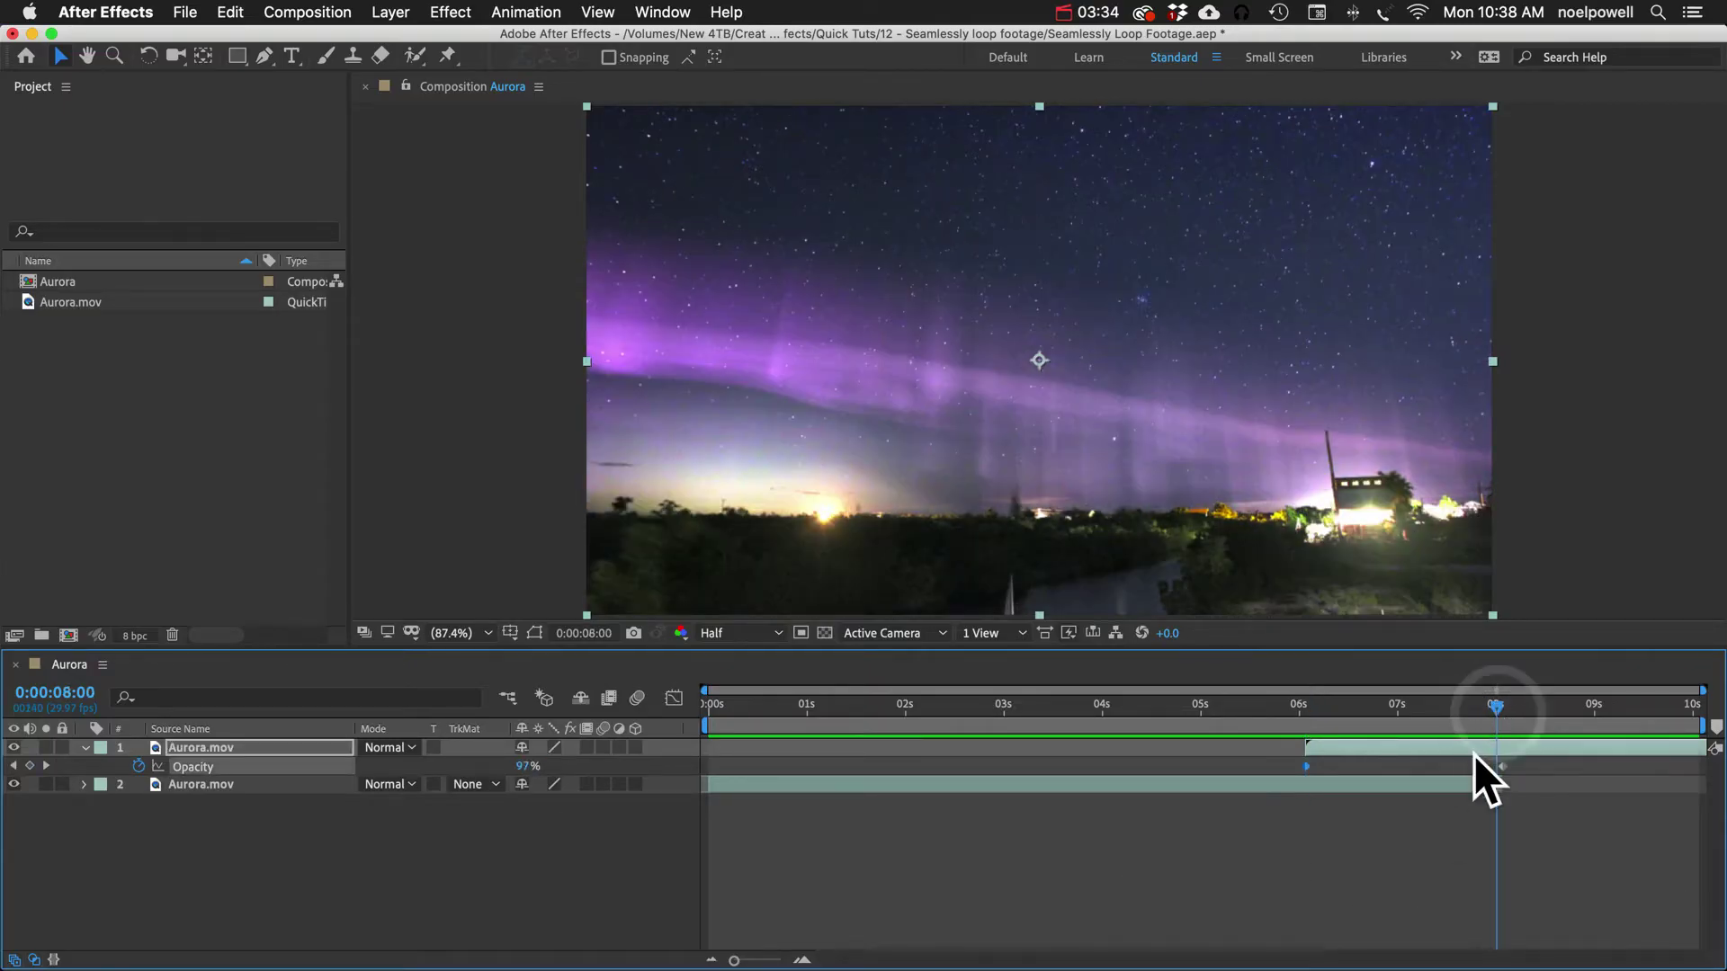
{"action": "left_click", "coordinate": [1457, 783]}
{"action": "left_click", "coordinate": [1501, 703]}
{"action": "key", "text": "equal"}
{"action": "key", "text": "equal"}
{"action": "key", "text": "equal"}
{"action": "key", "text": "equal"}
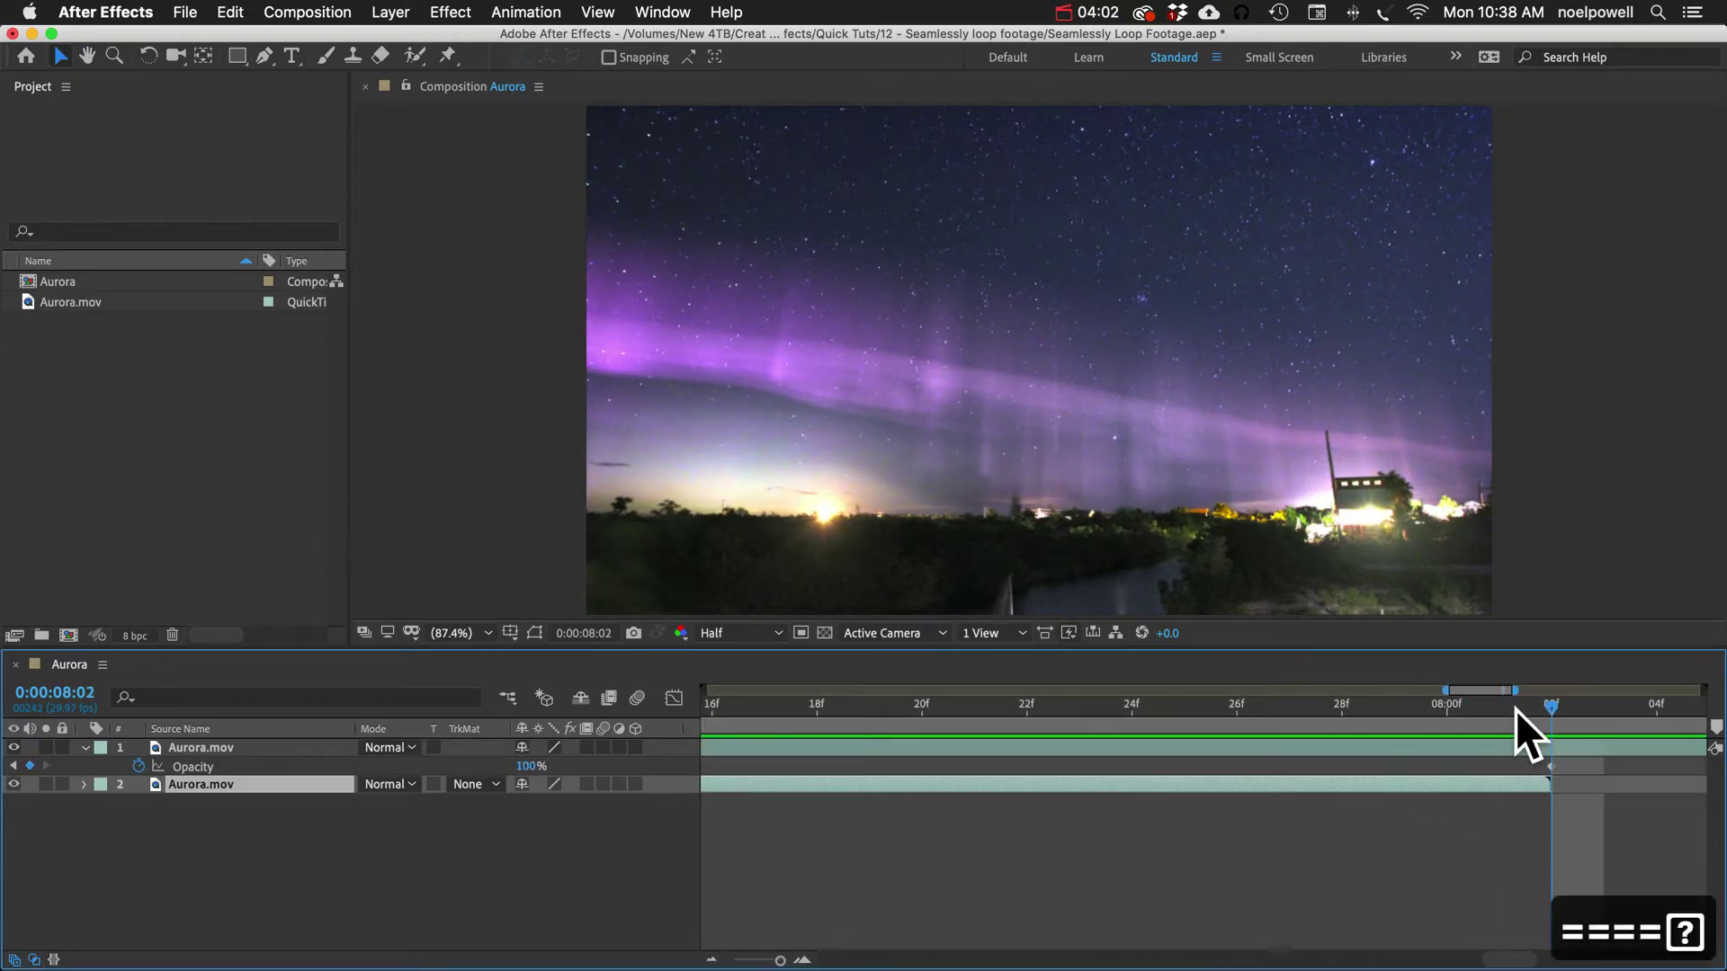
{"action": "key", "text": "Page_Up"}
Step: End the Aurora comp's work area at 8:01, one frame before the 8:02 keyframe
{"action": "key", "text": "minus"}
{"action": "key", "text": "minus"}
{"action": "key", "text": "minus"}
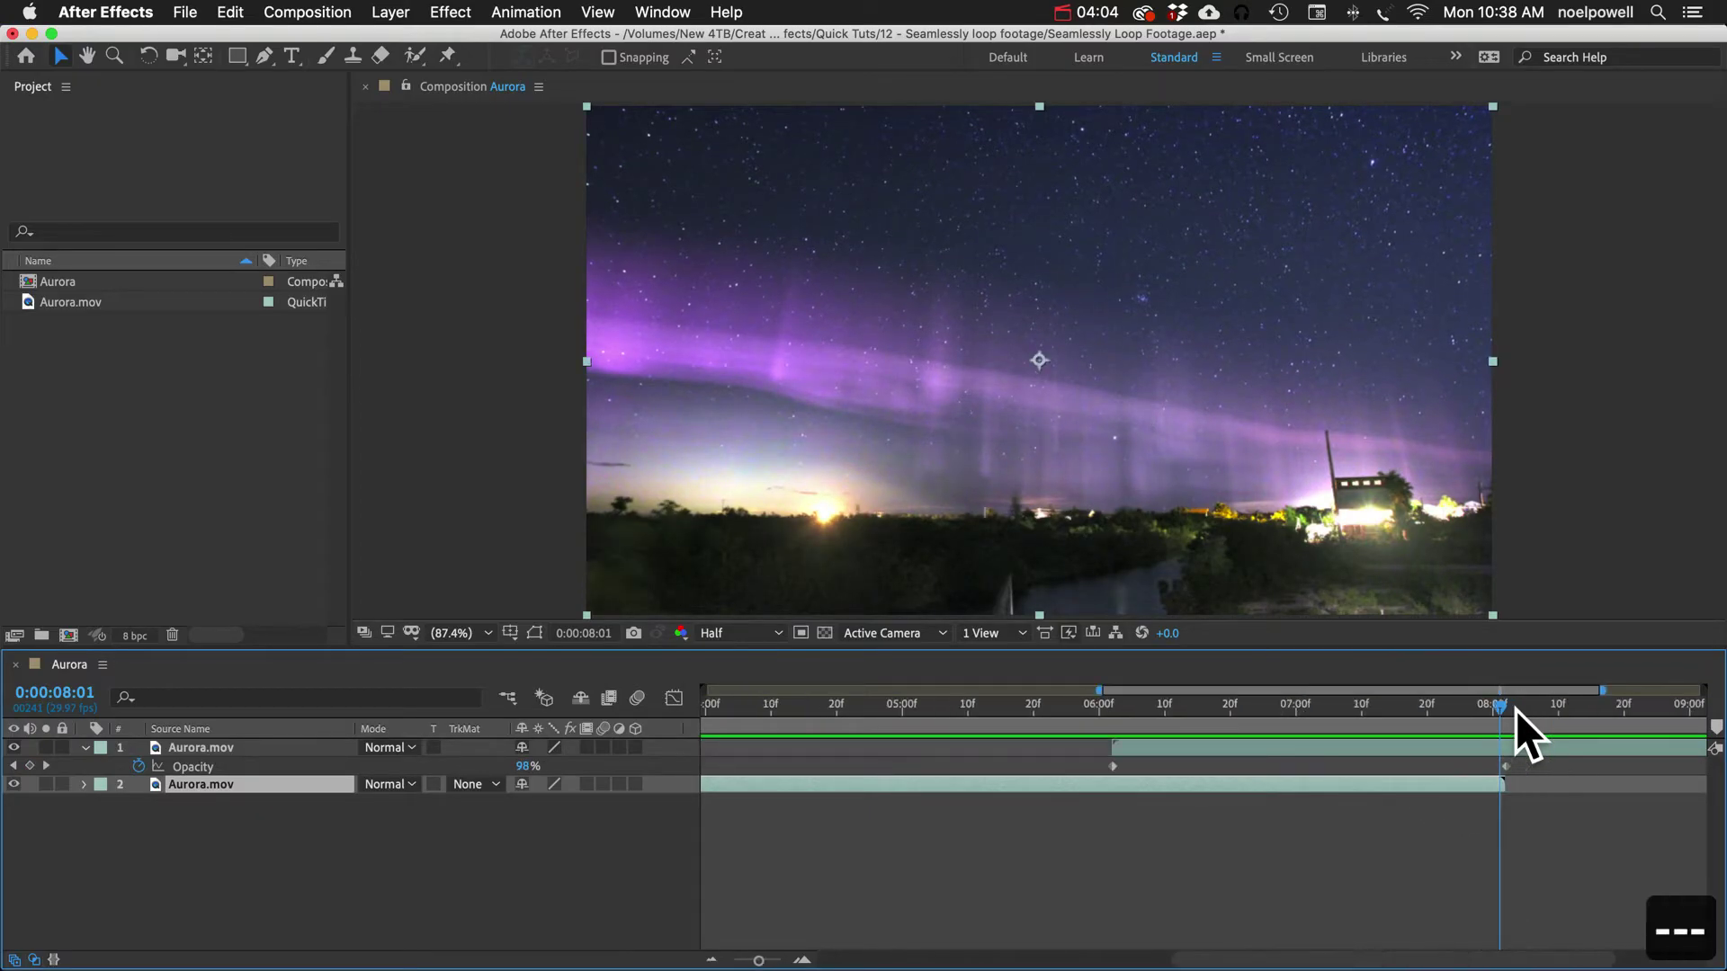
{"action": "key", "text": "minus"}
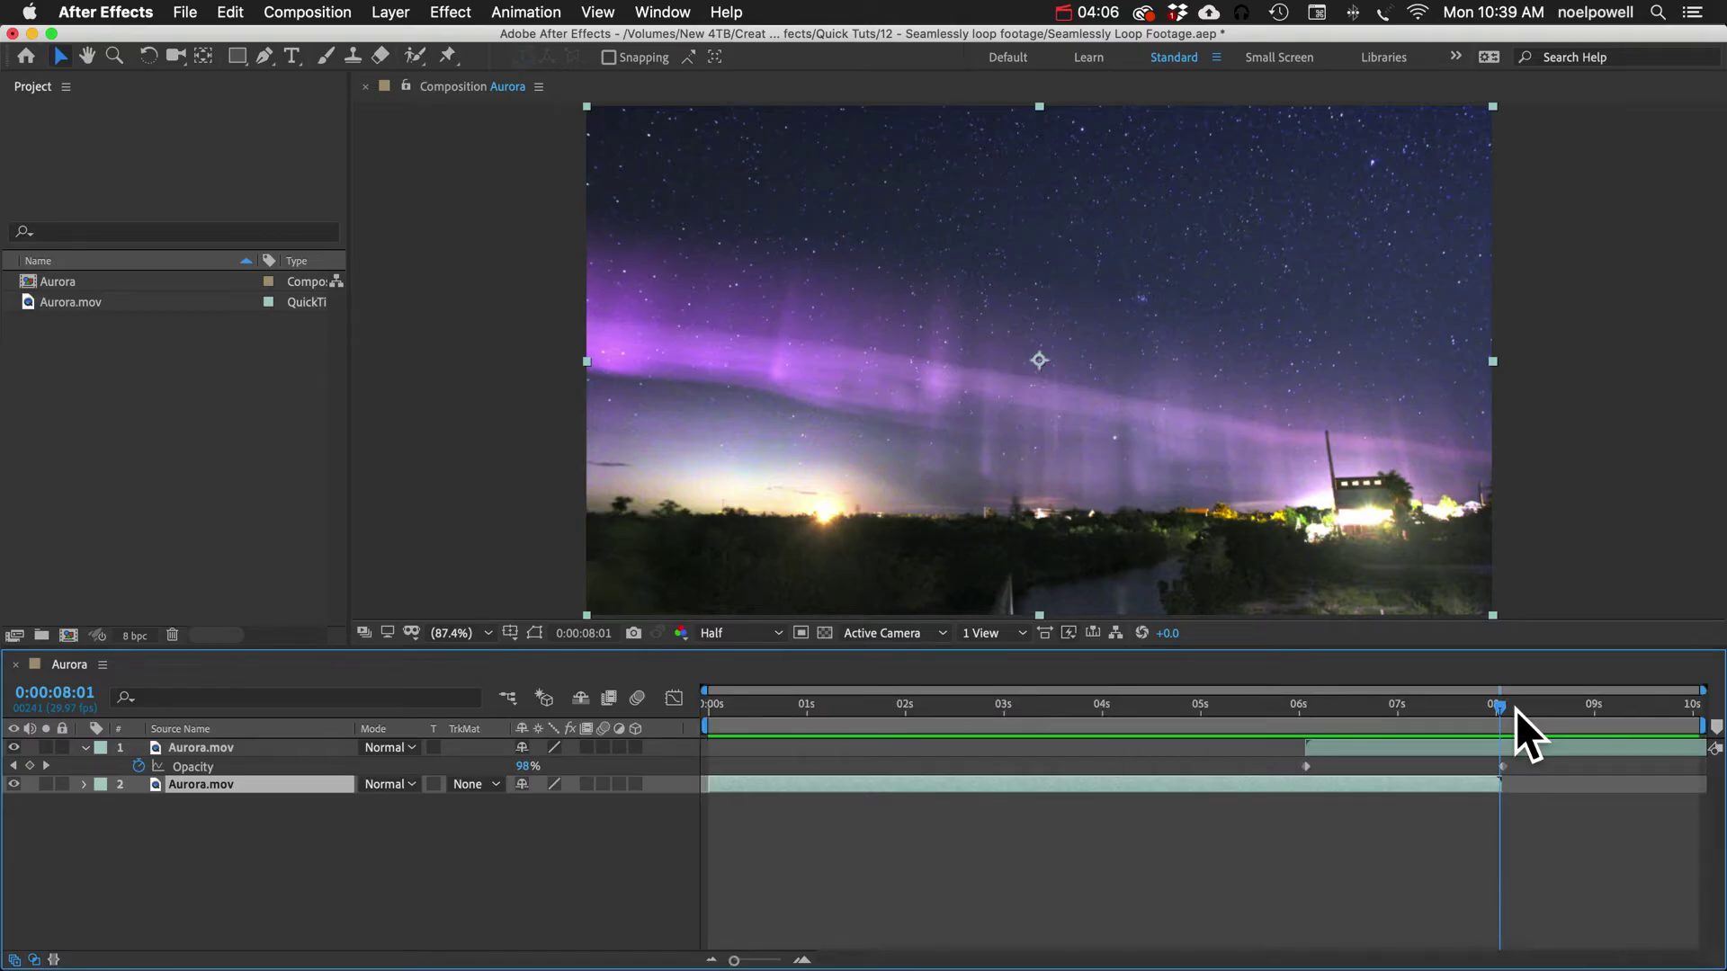
{"action": "key", "text": "n"}
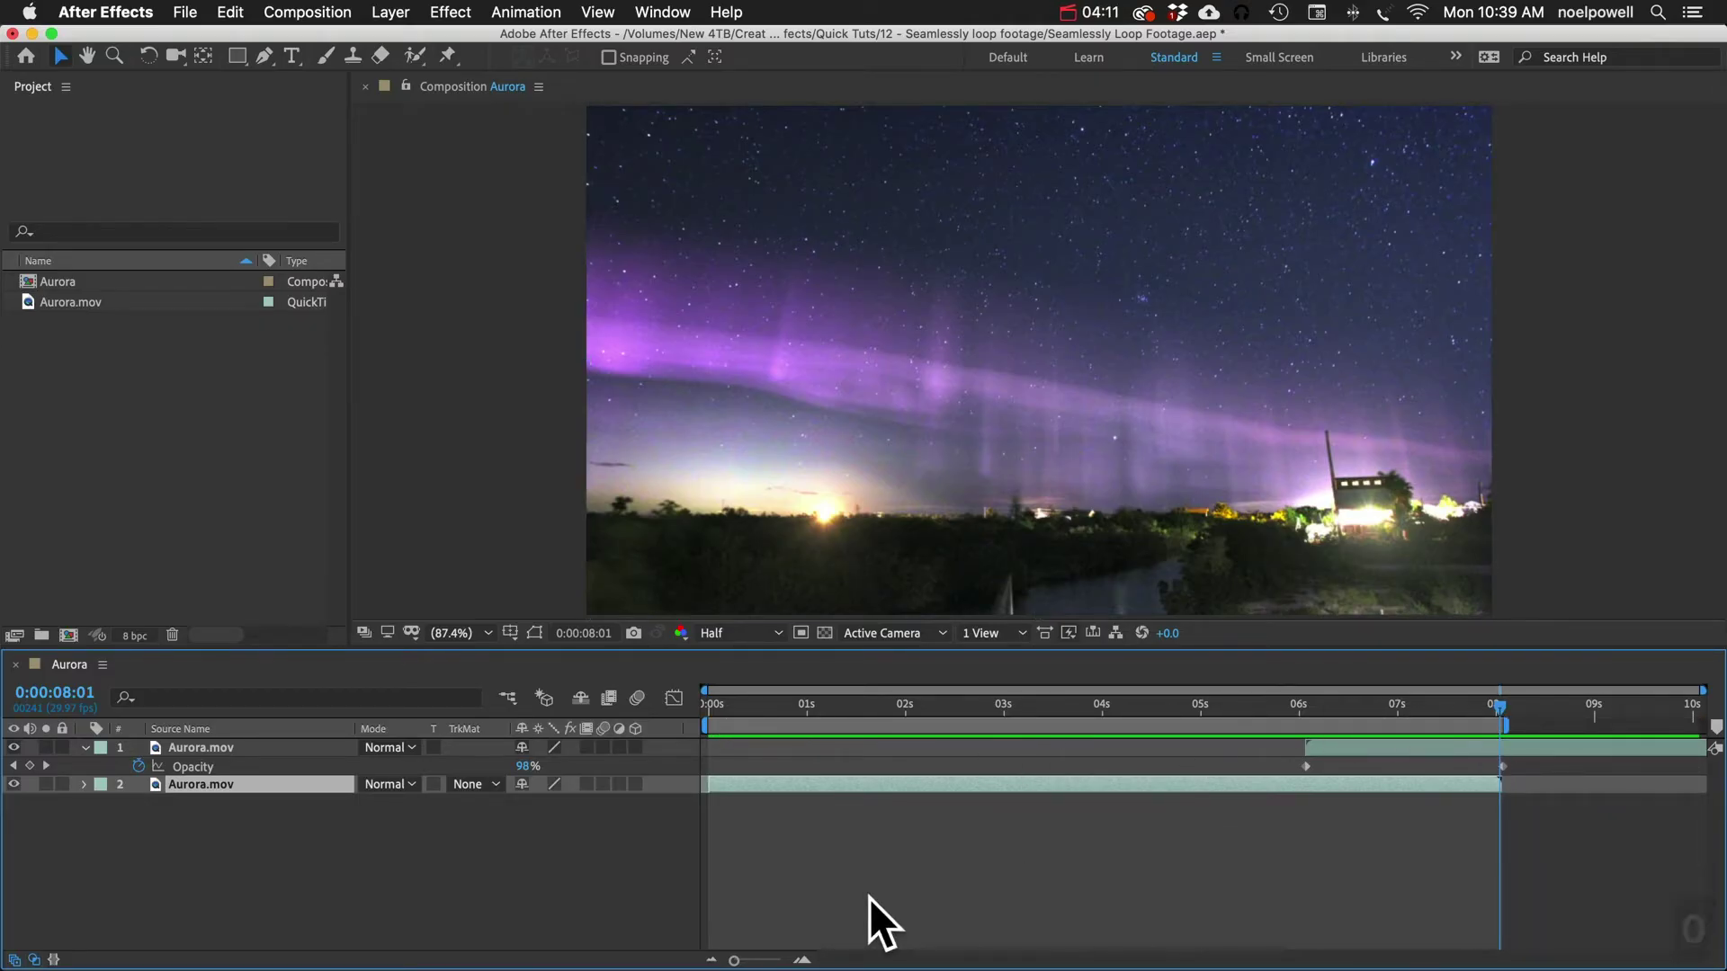
Step: RAM preview the composition from the start, then stop playback
{"action": "key", "text": "0"}
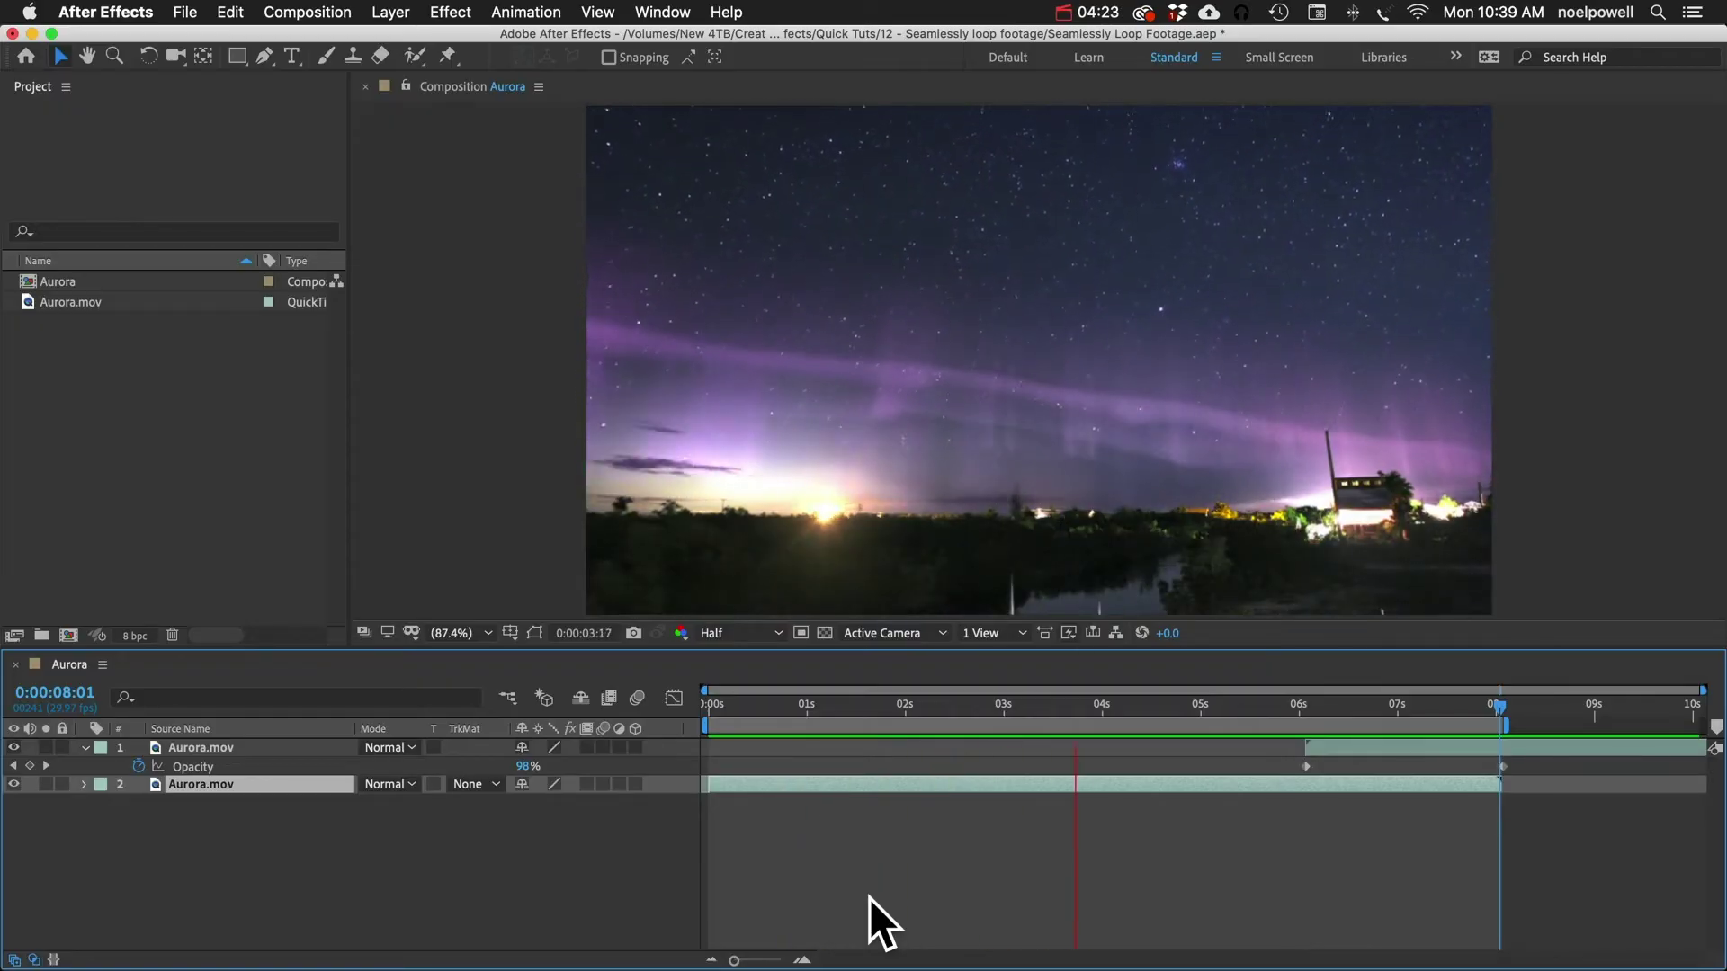
{"action": "key", "text": "space"}
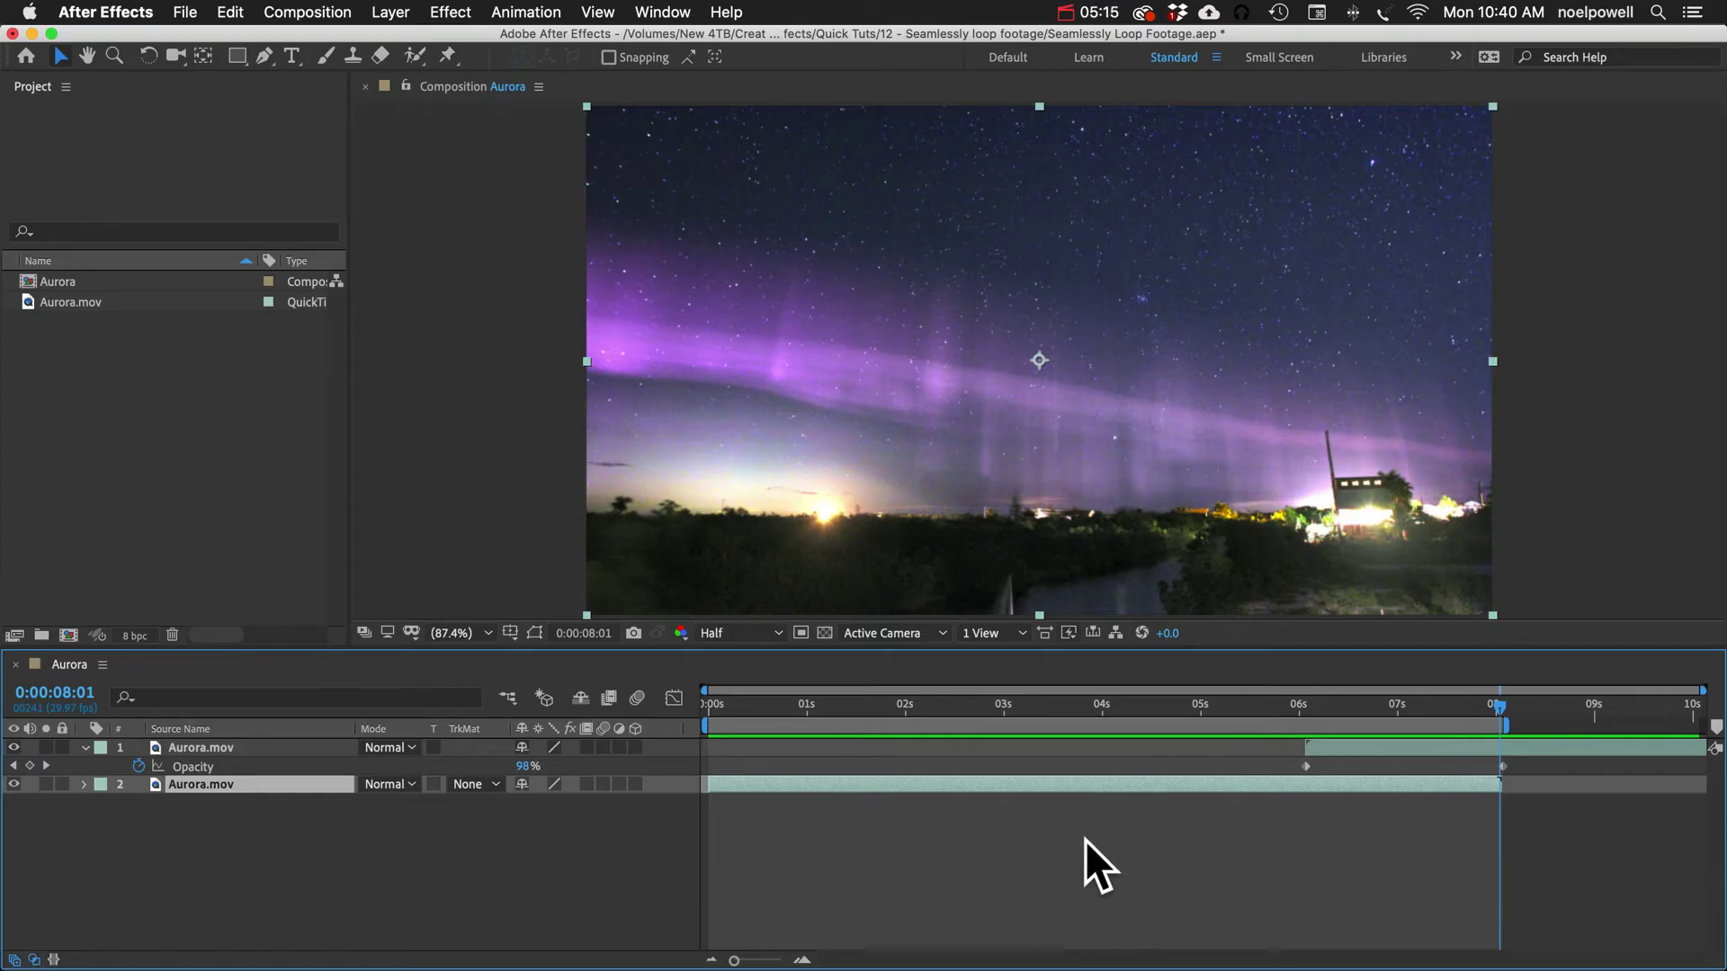
{"action": "key", "text": "super+k"}
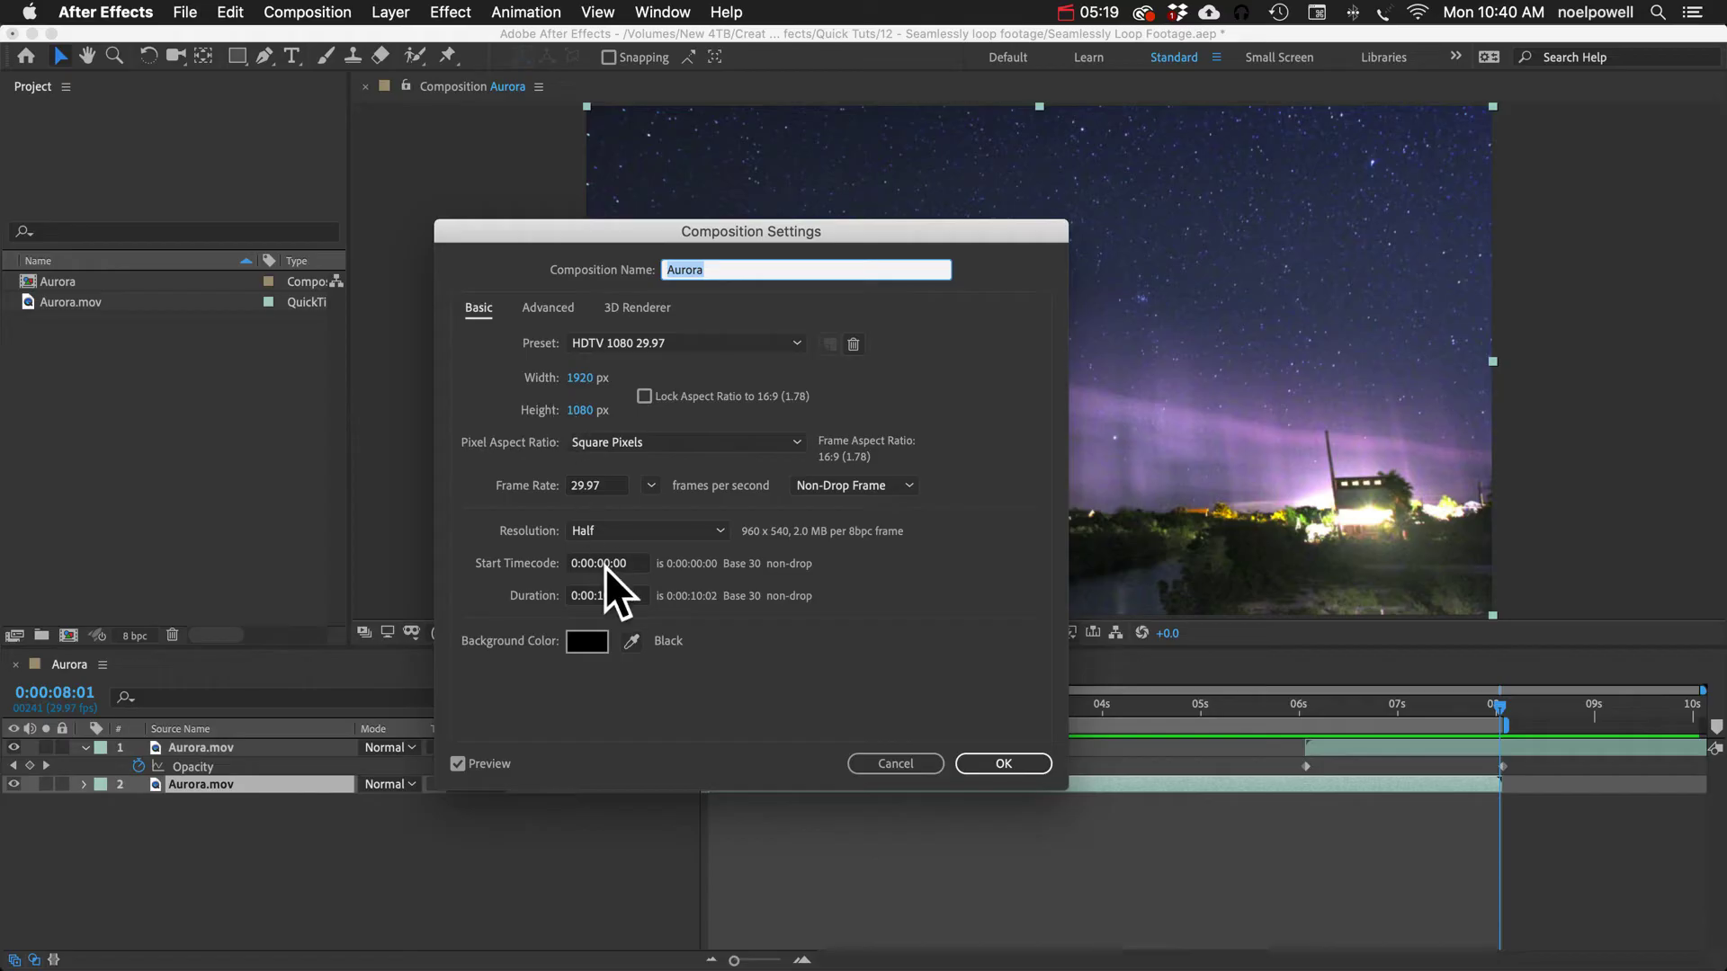
Step: Enter 801 as the Aurora comp's duration in Composition Settings, giving 0:00:08:01
{"action": "left_click", "coordinate": [632, 595]}
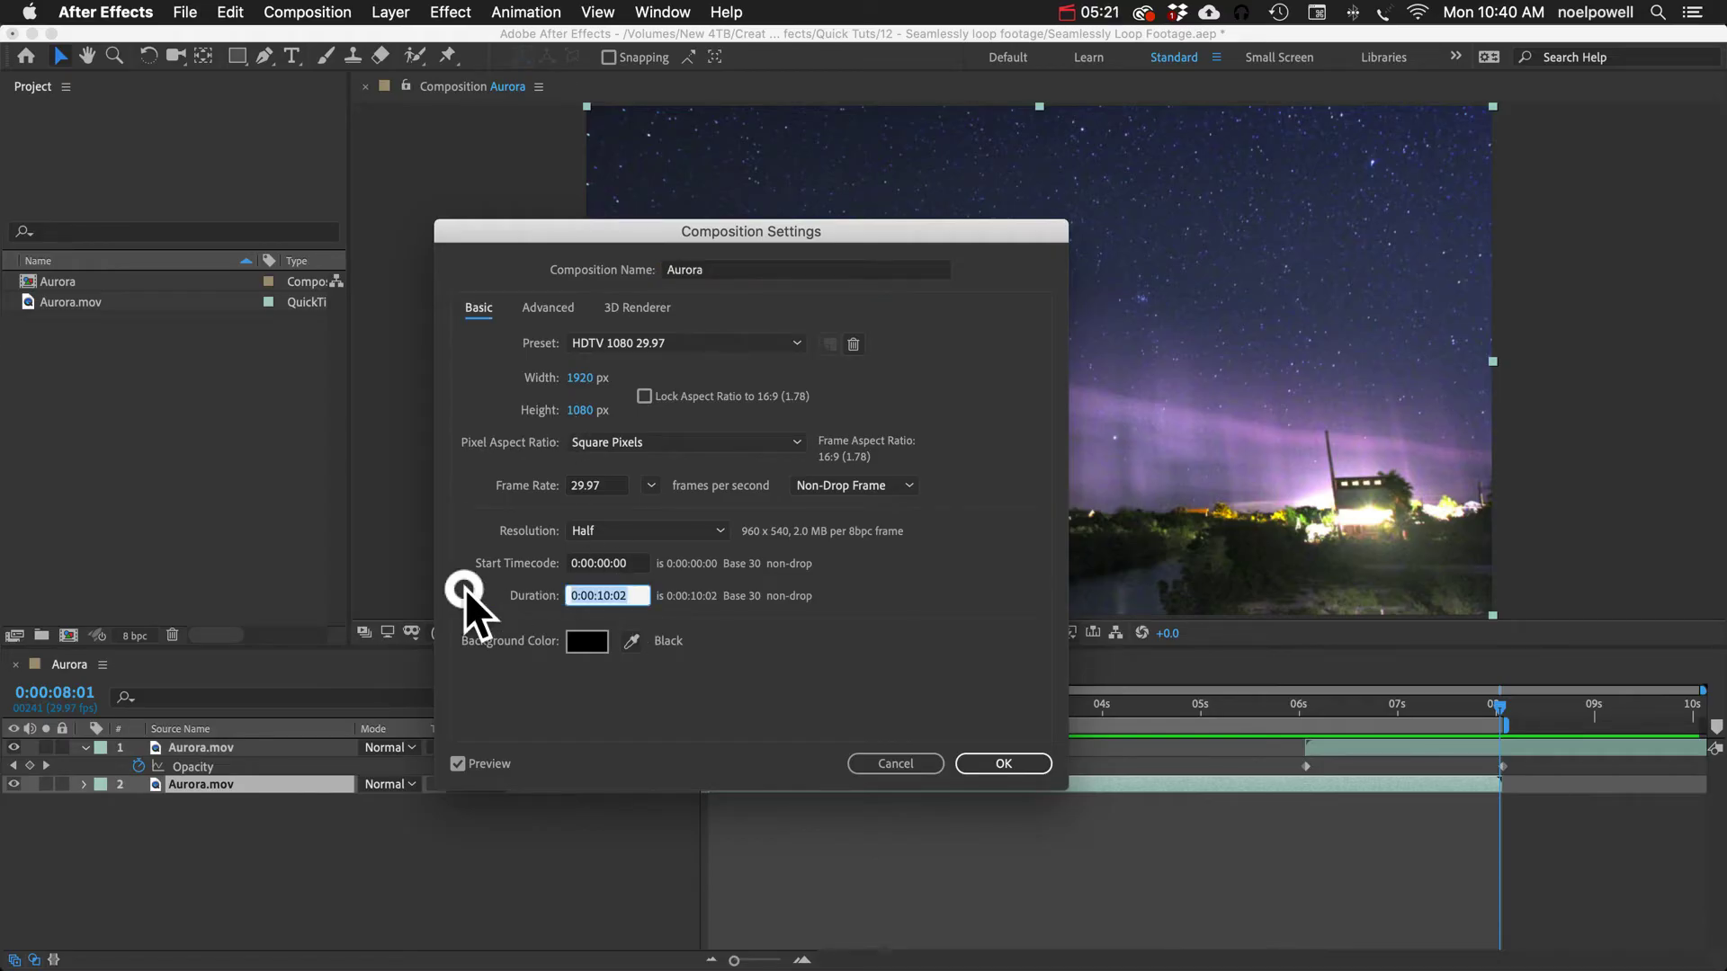
{"action": "type", "text": "801"}
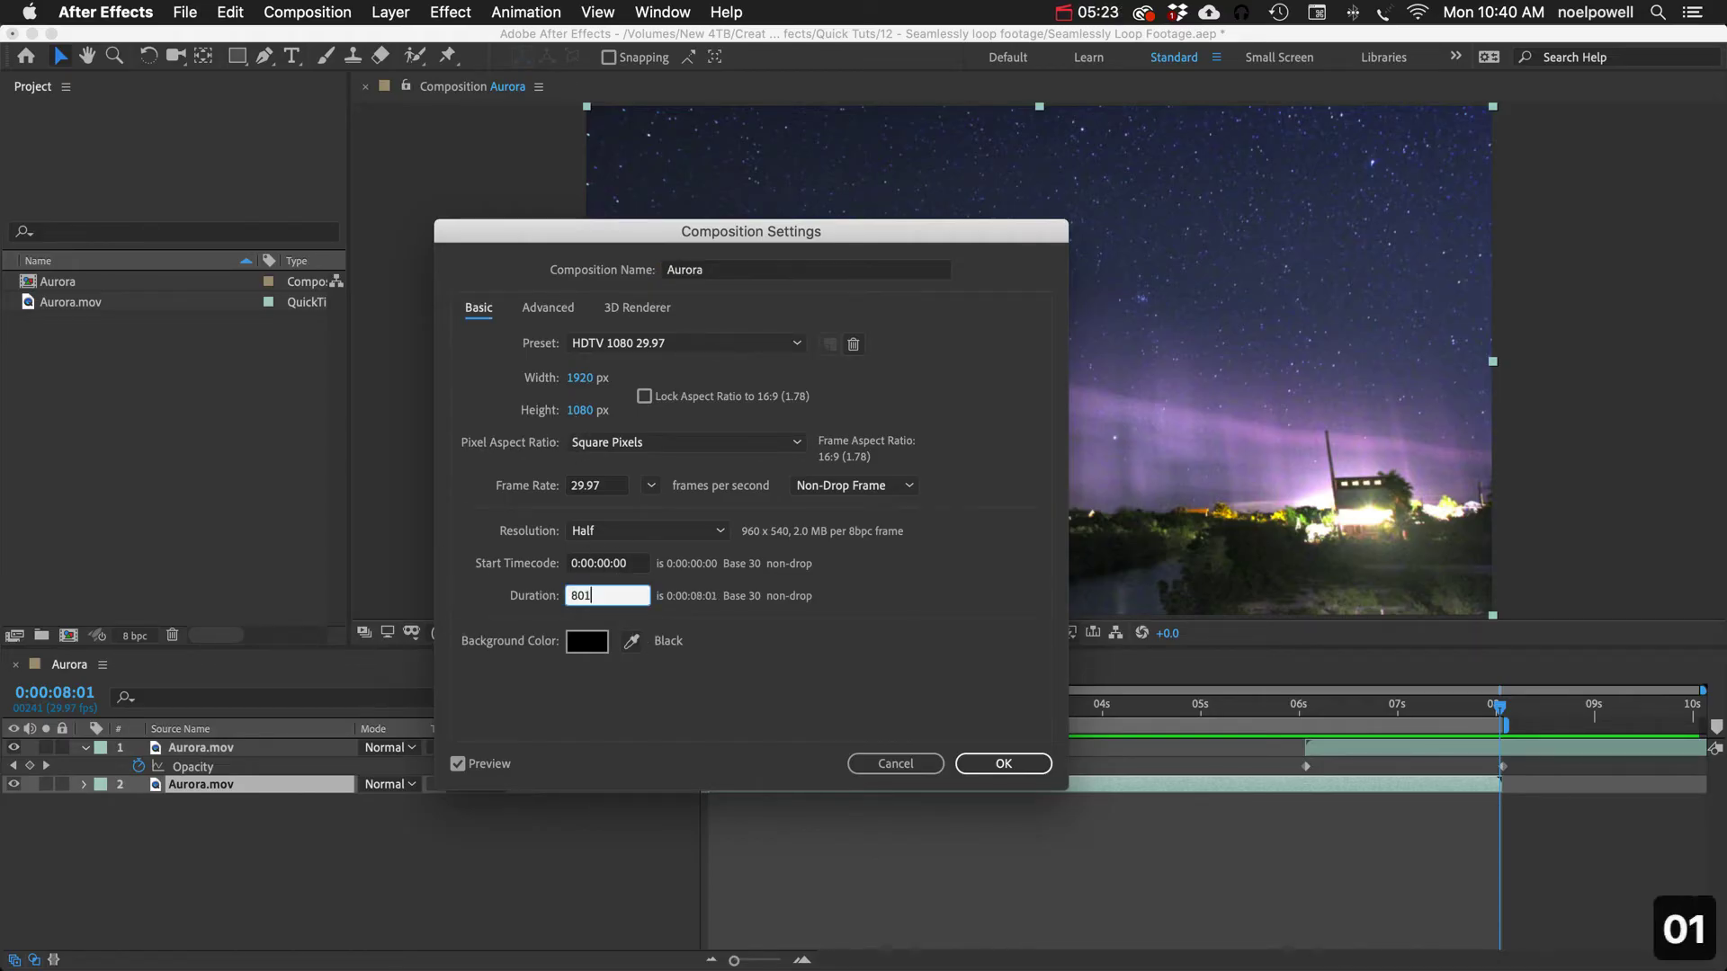
{"action": "key", "text": "Tab"}
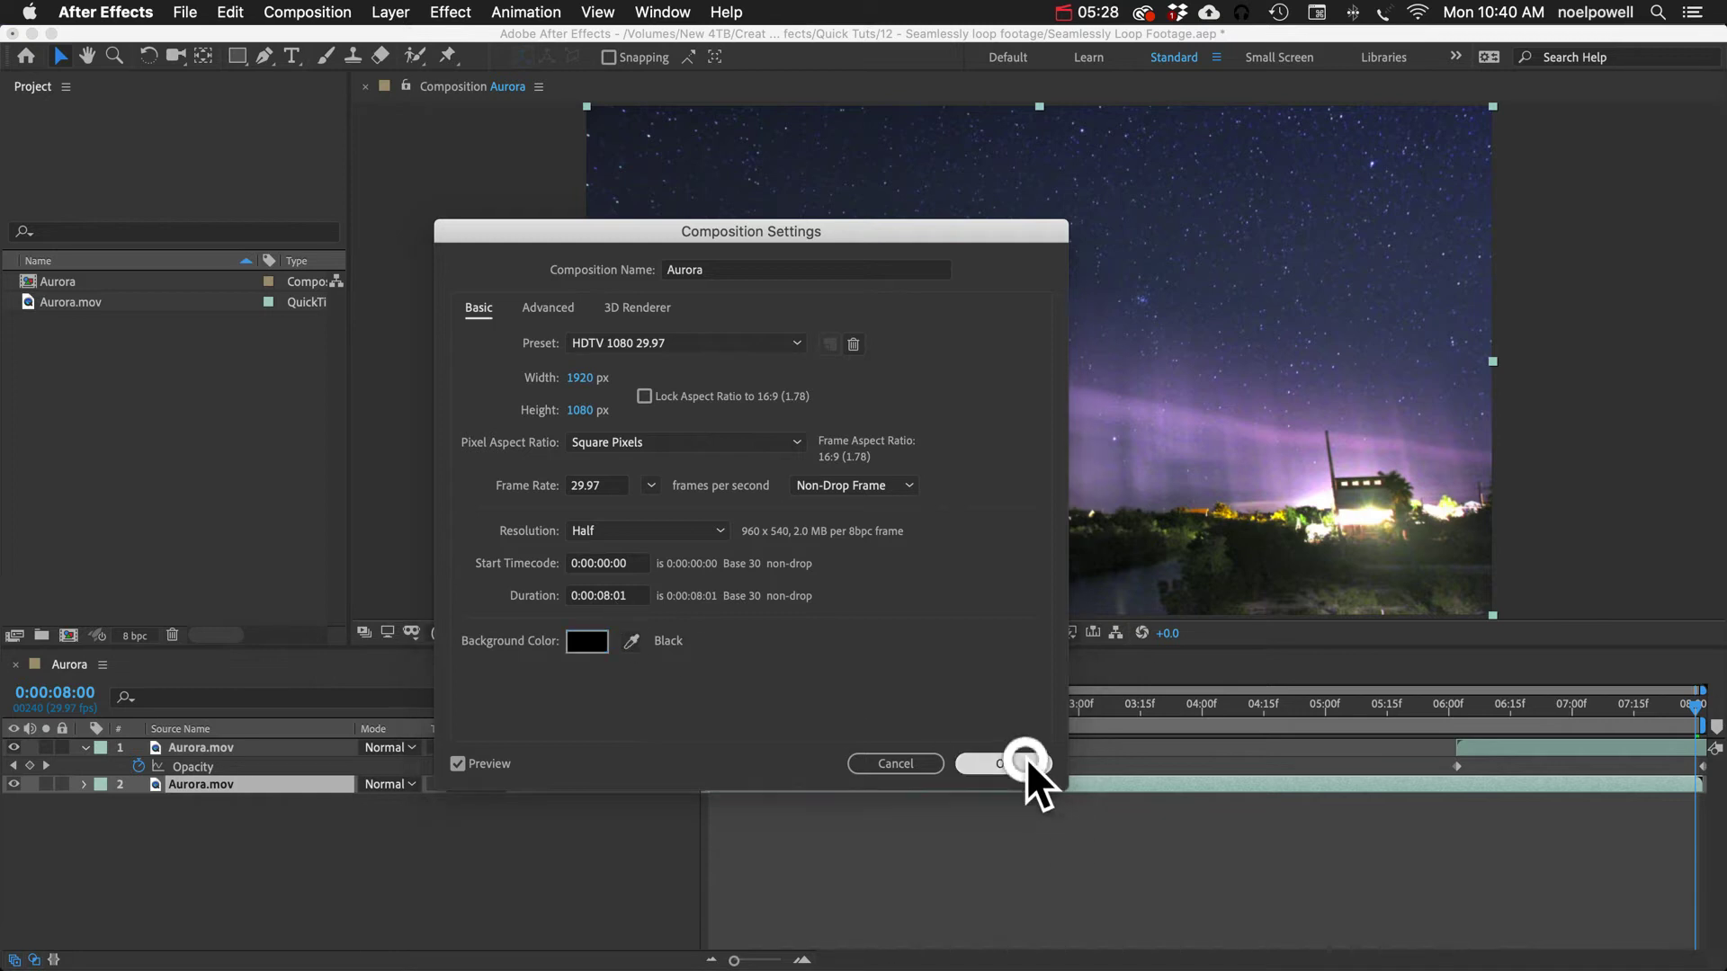
{"action": "left_click", "coordinate": [1027, 763]}
{"action": "left_click", "coordinate": [67, 282]}
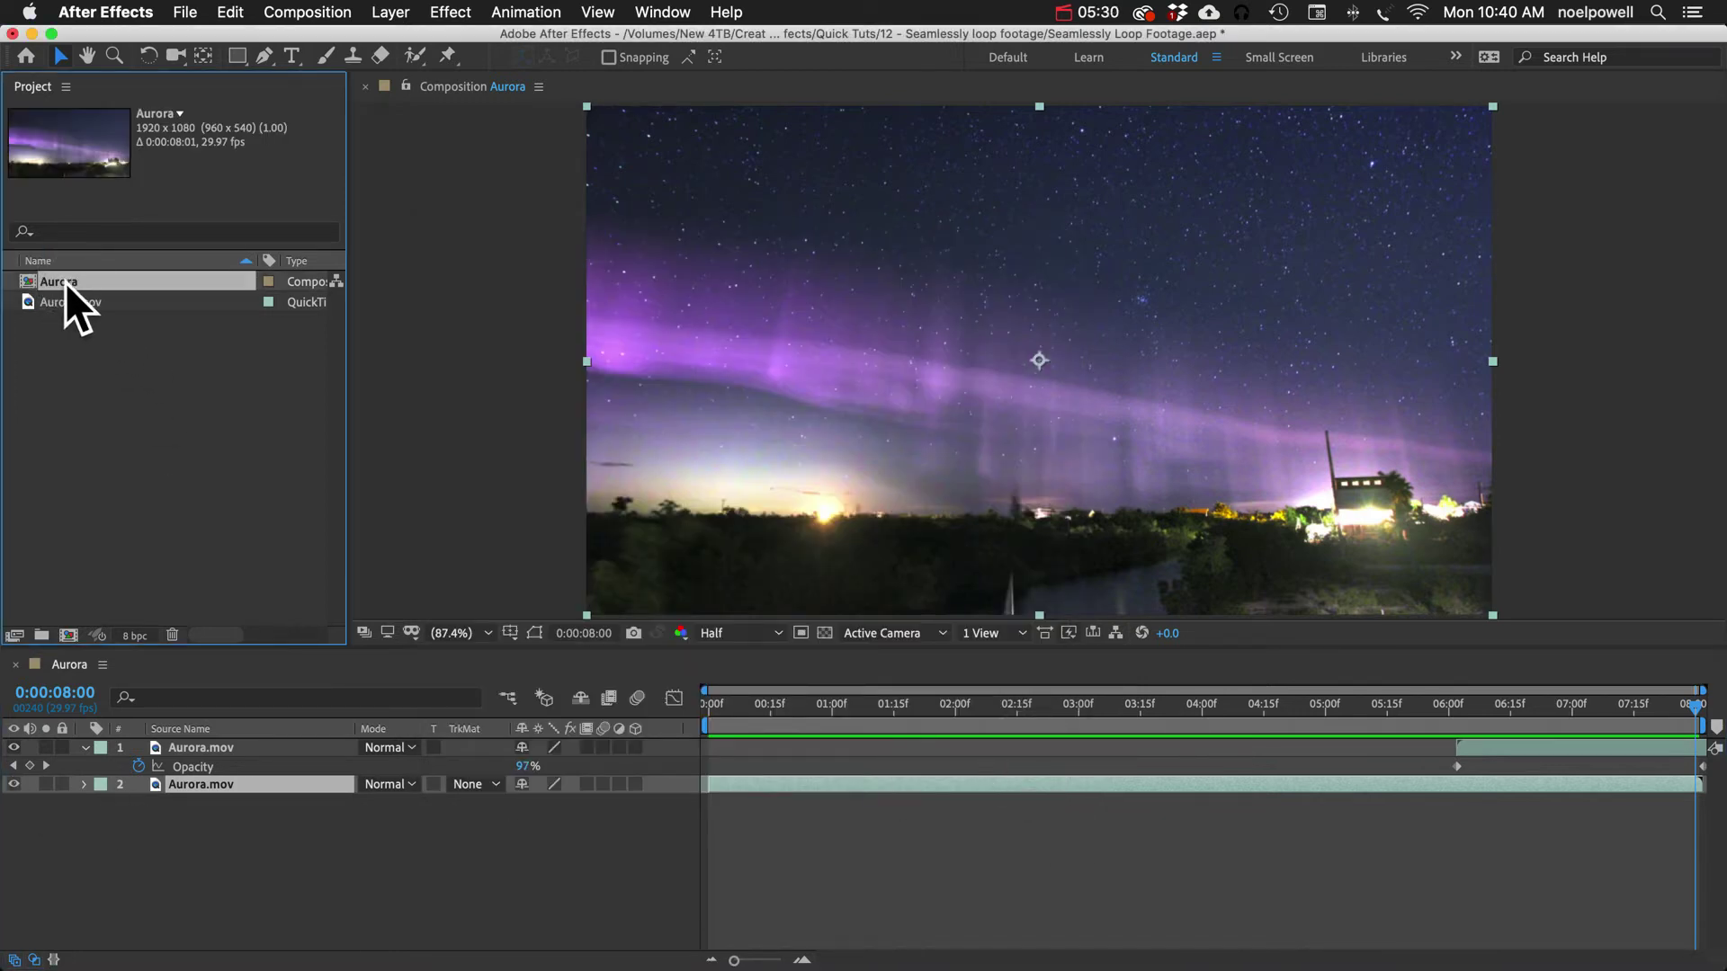
Step: Drag the Aurora comp into a new Aurora 2 comp and give it a 0:10:00:00 duration
{"action": "left_click_drag", "start_coordinate": [56, 280], "coordinate": [69, 636]}
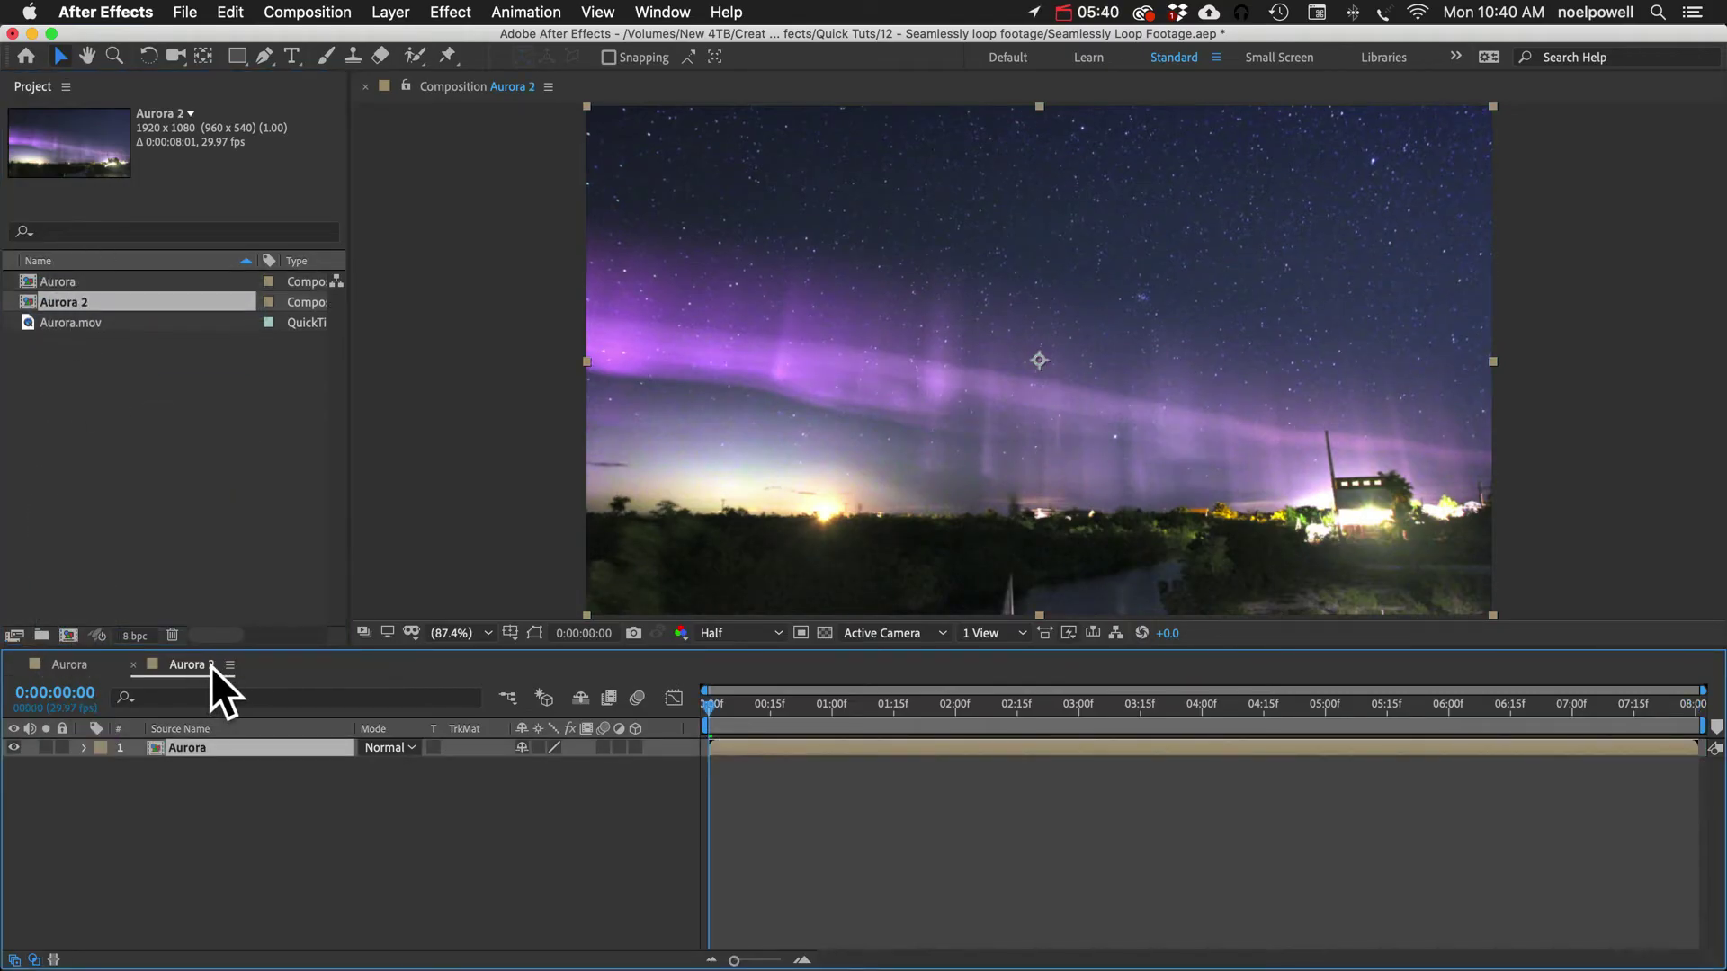
{"action": "key", "text": "super+k"}
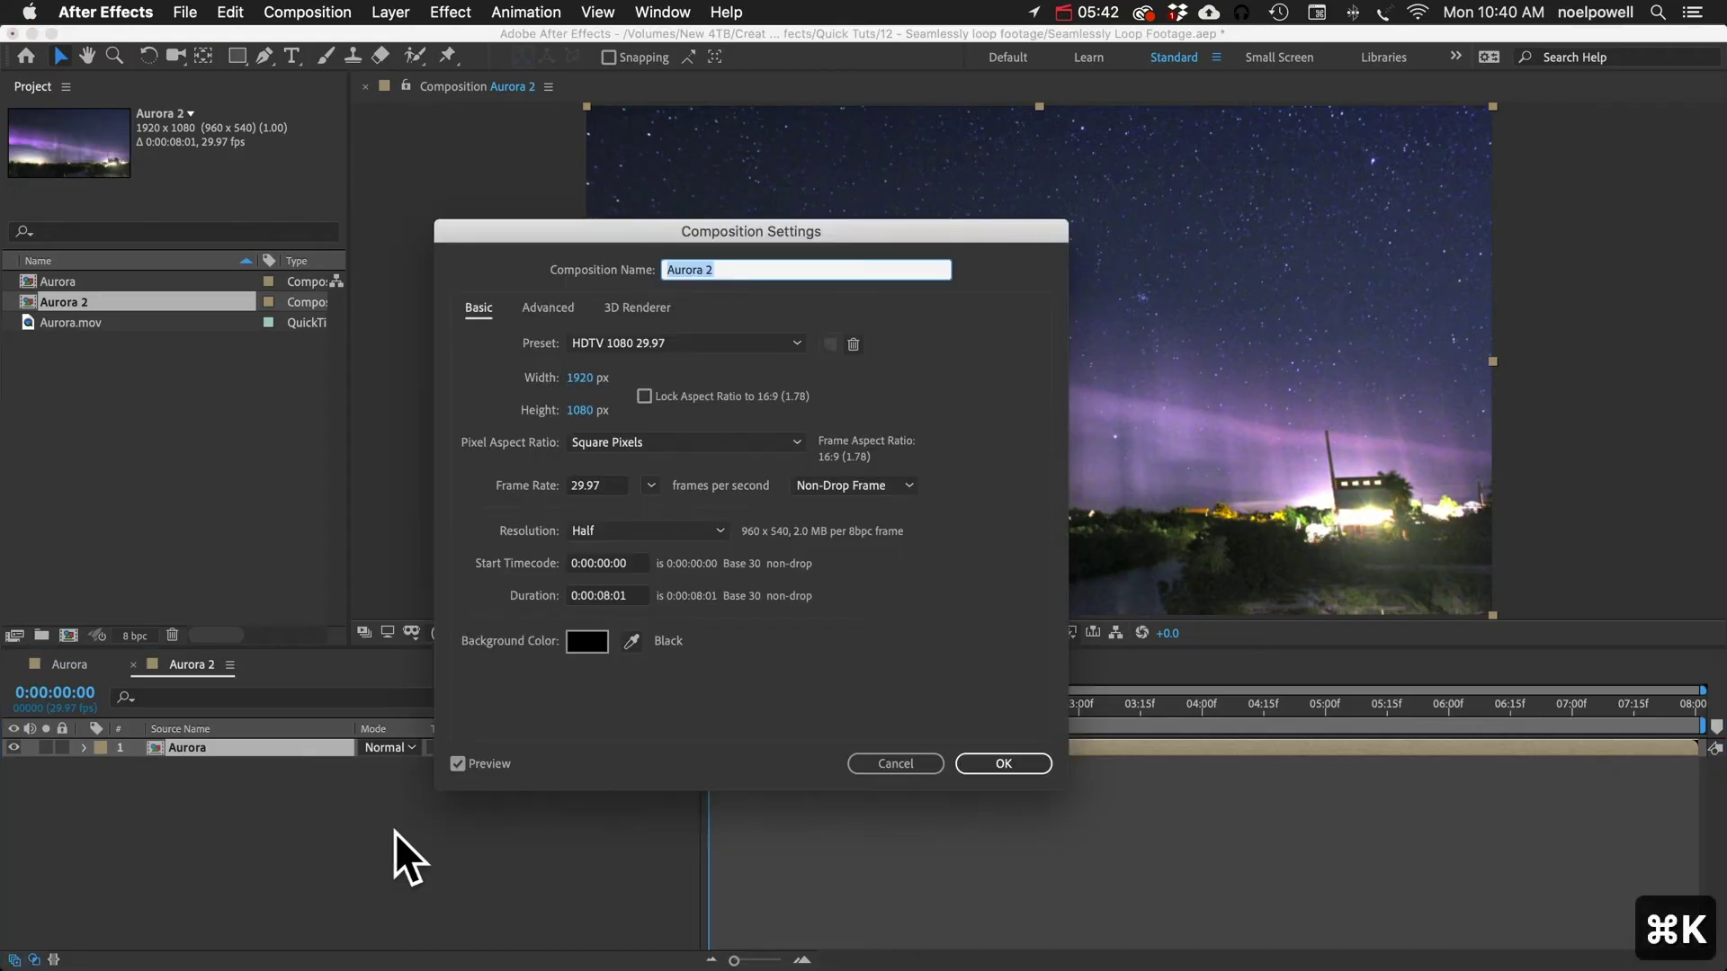
{"action": "left_click_drag", "start_coordinate": [628, 596], "coordinate": [490, 597]}
{"action": "type", "text": "100000"}
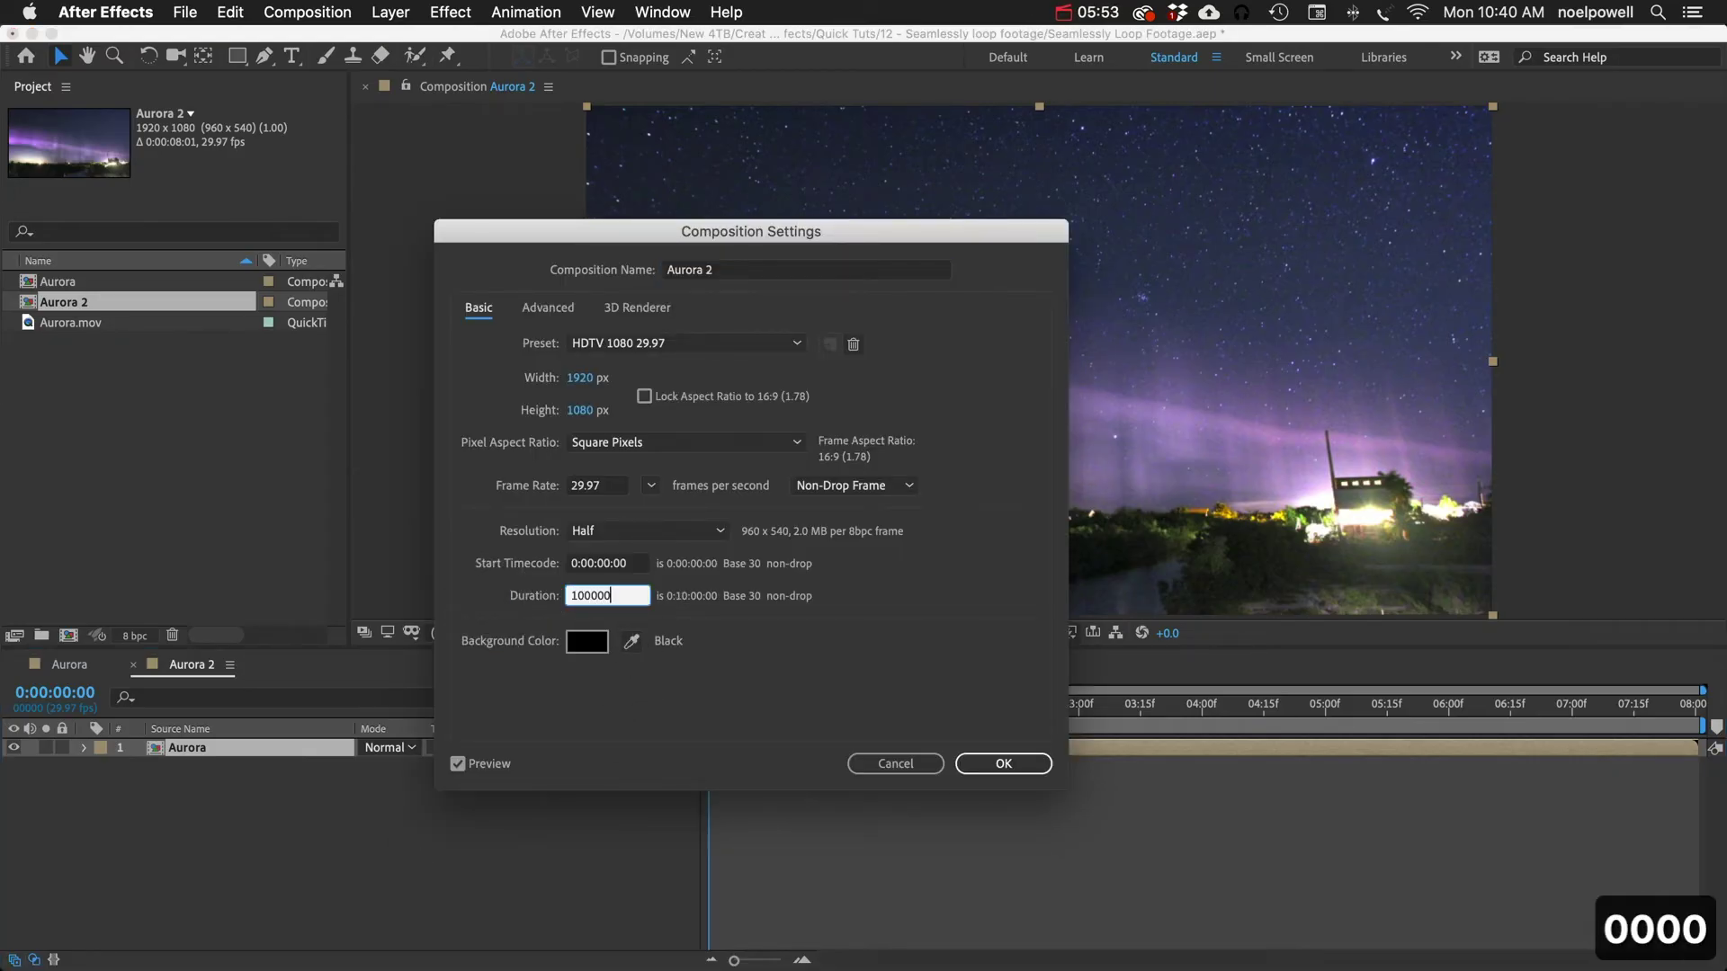
{"action": "key", "text": "Return"}
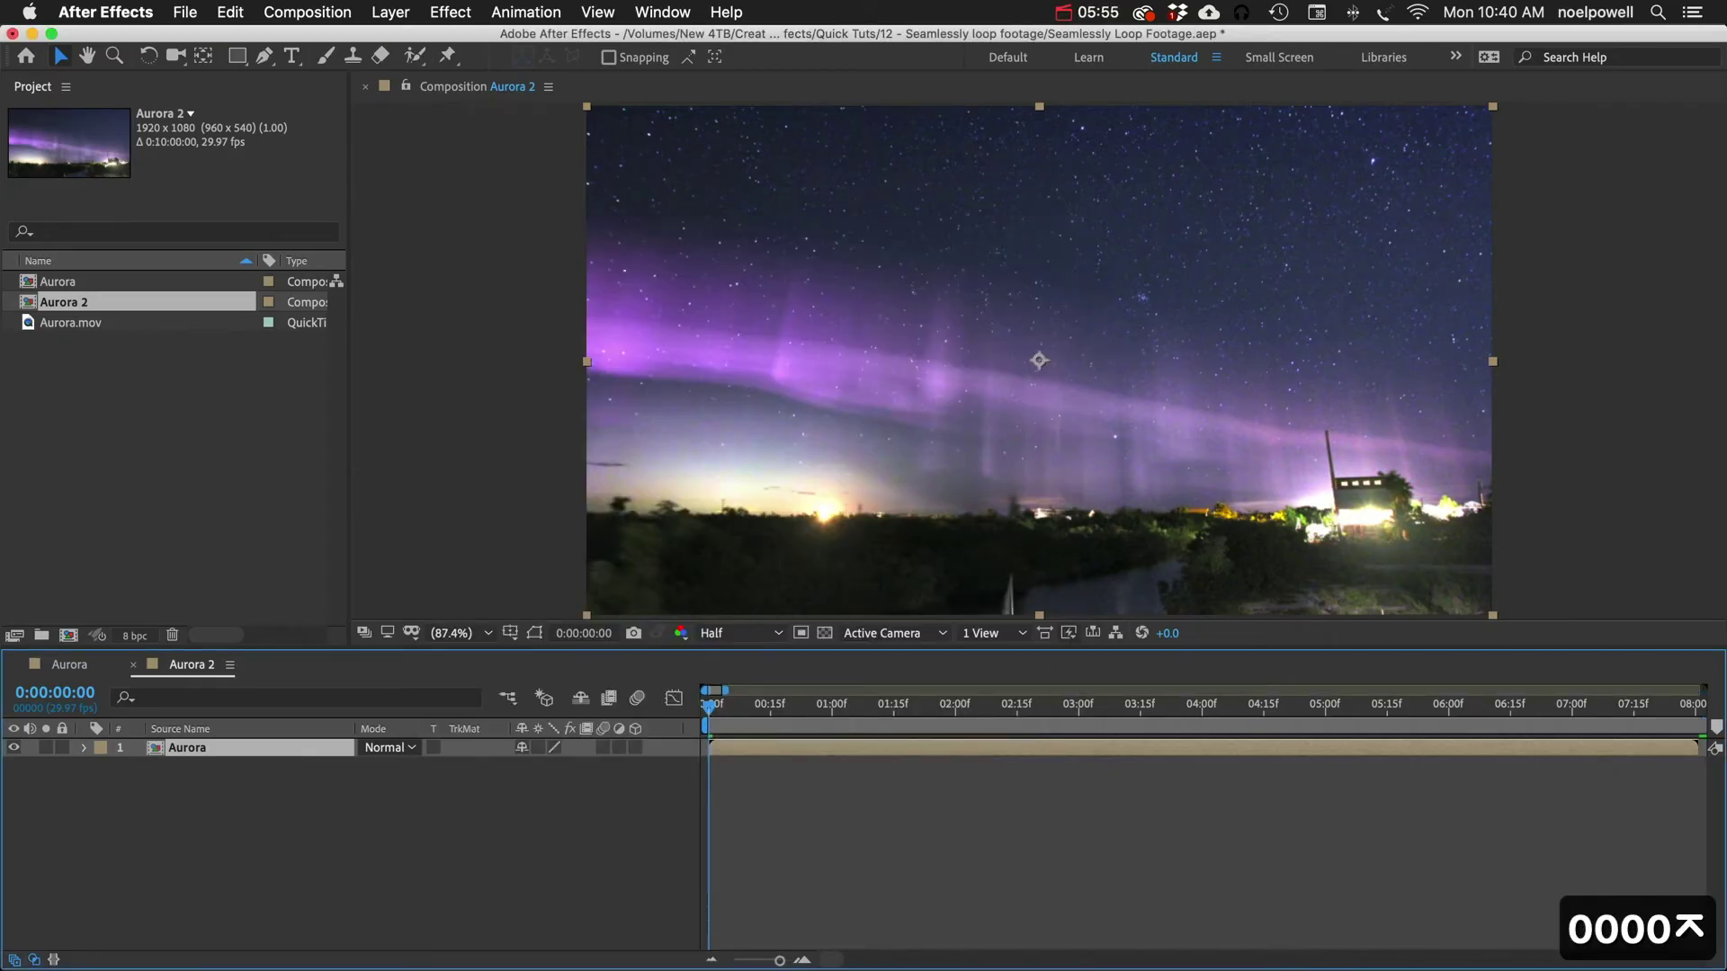
{"action": "key", "text": "minus"}
{"action": "key", "text": "minus"}
{"action": "key", "text": "minus"}
{"action": "key", "text": "minus"}
{"action": "key", "text": "minus"}
{"action": "key", "text": "minus"}
{"action": "key", "text": "minus"}
{"action": "key", "text": "minus"}
{"action": "key", "text": "minus"}
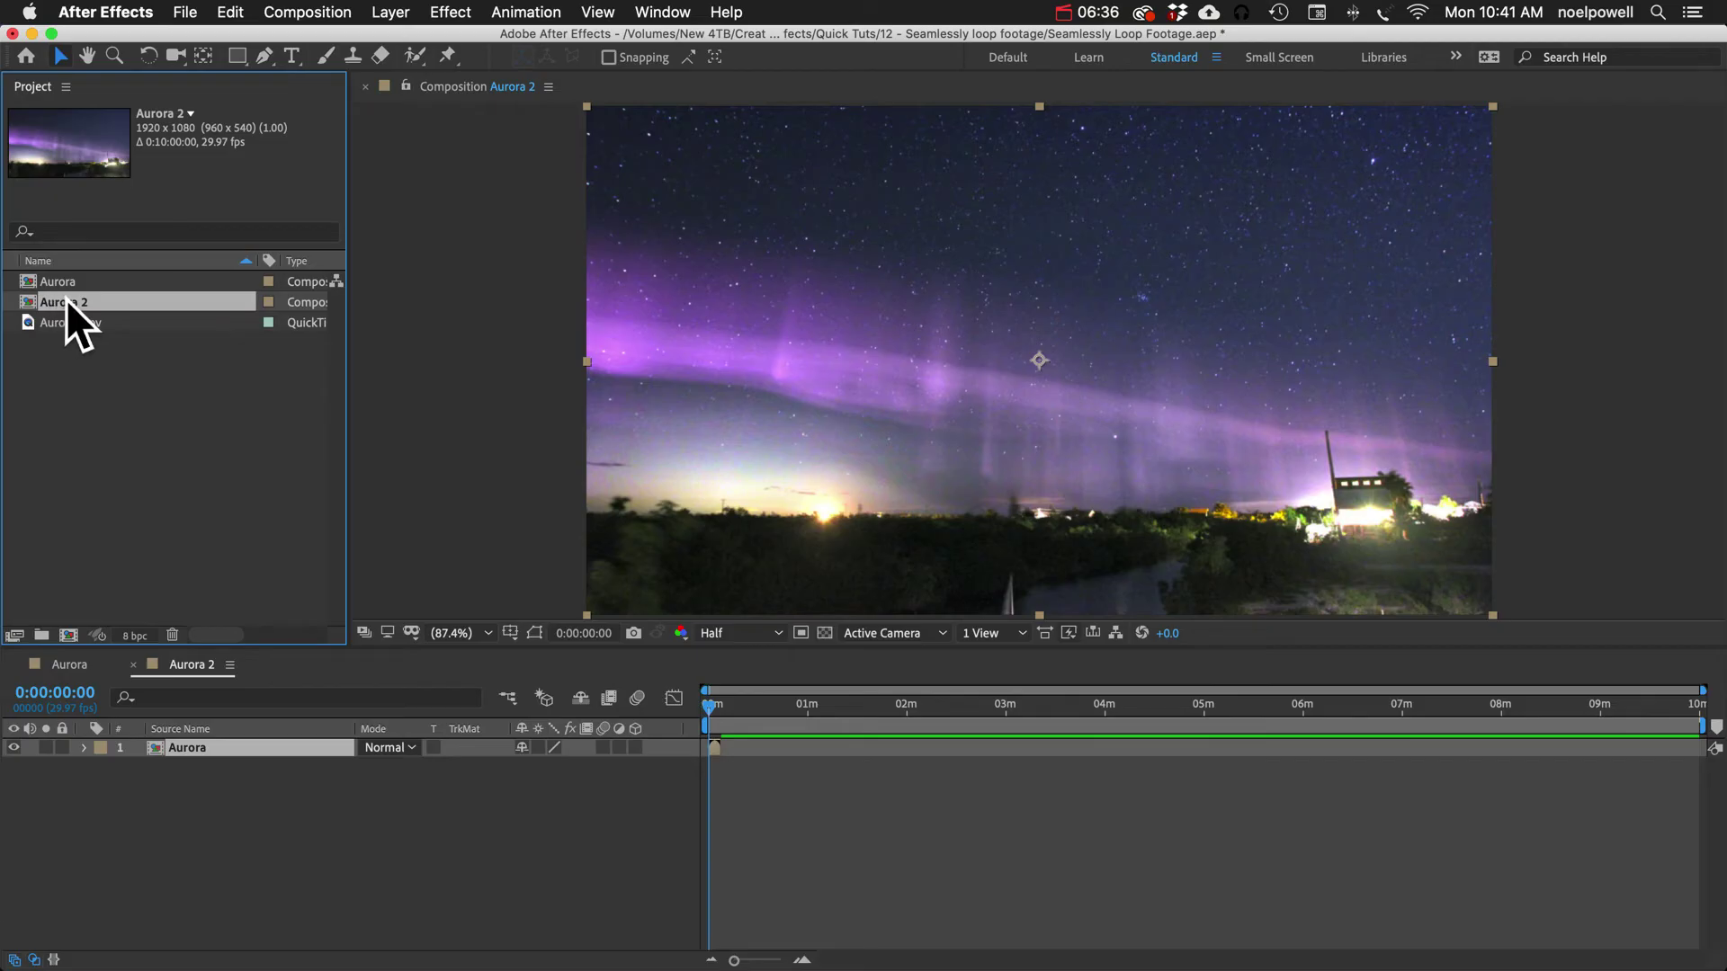
Step: Duplicate the Aurora layer repeatedly into a stack of copies, then select all layers
{"action": "left_click", "coordinate": [213, 752]}
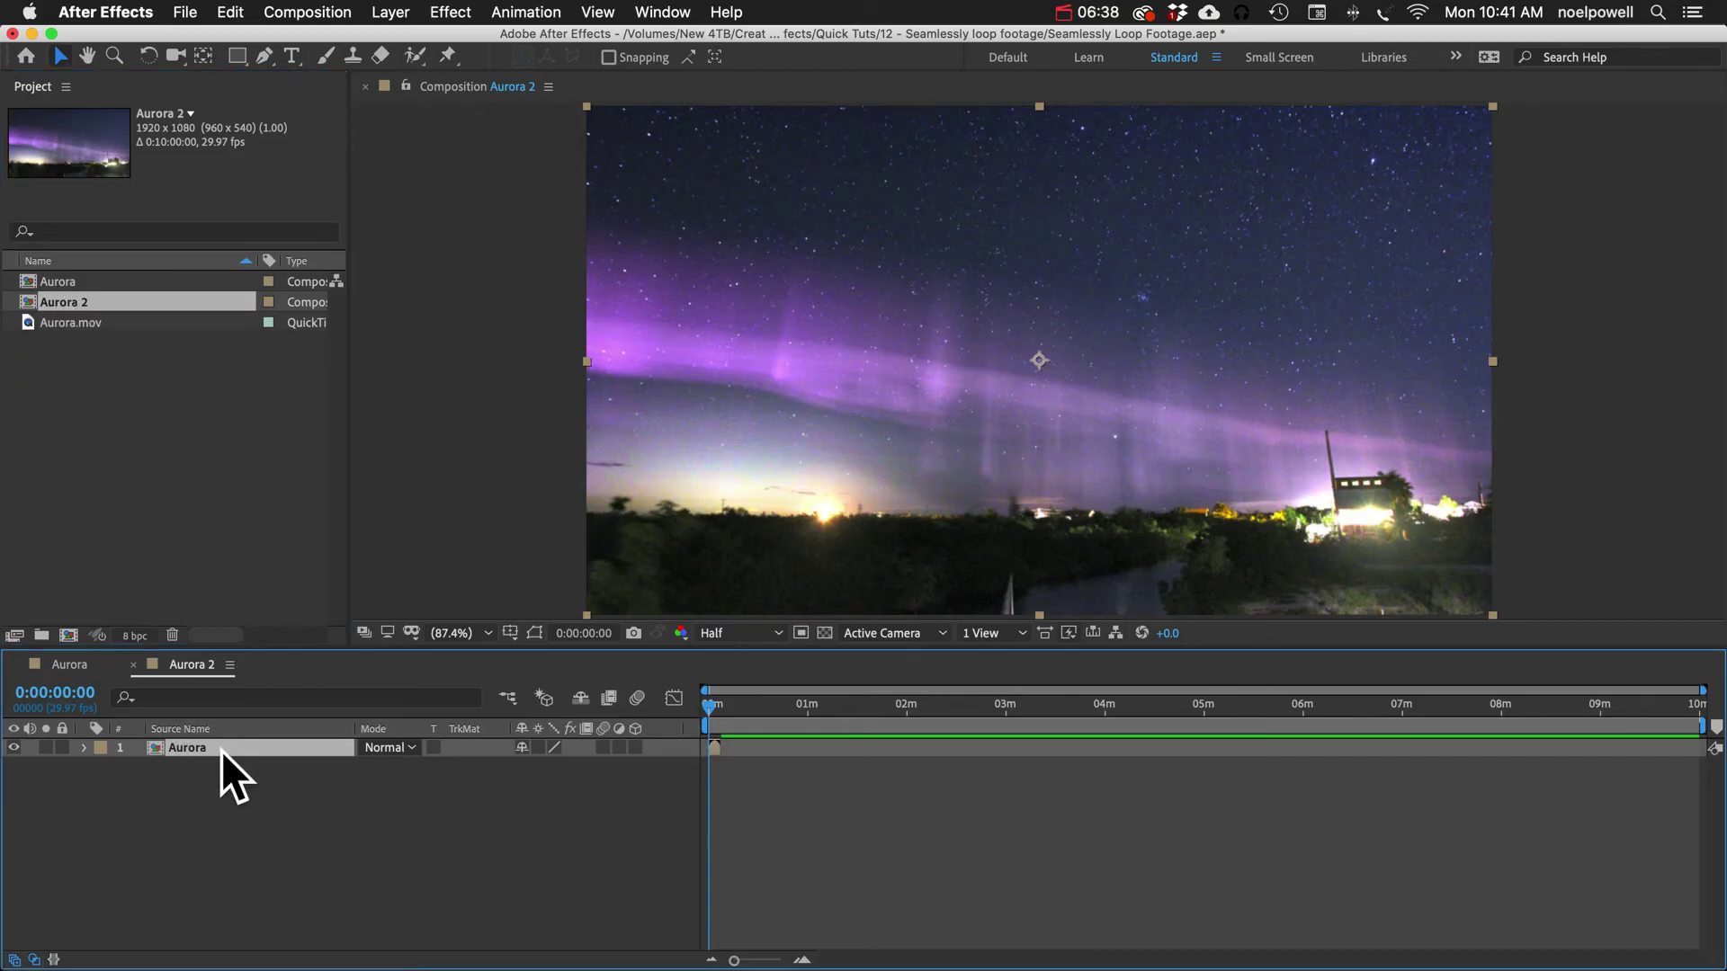
{"action": "key", "text": "super+d"}
{"action": "key", "text": "super+d"}
{"action": "key", "text": "super+d"}
{"action": "key", "text": "super+d"}
{"action": "key", "text": "super+d"}
{"action": "key", "text": "super+d"}
{"action": "key", "text": "super+d"}
{"action": "key", "text": "super+d"}
{"action": "key", "text": "super+d"}
{"action": "key", "text": "super+d"}
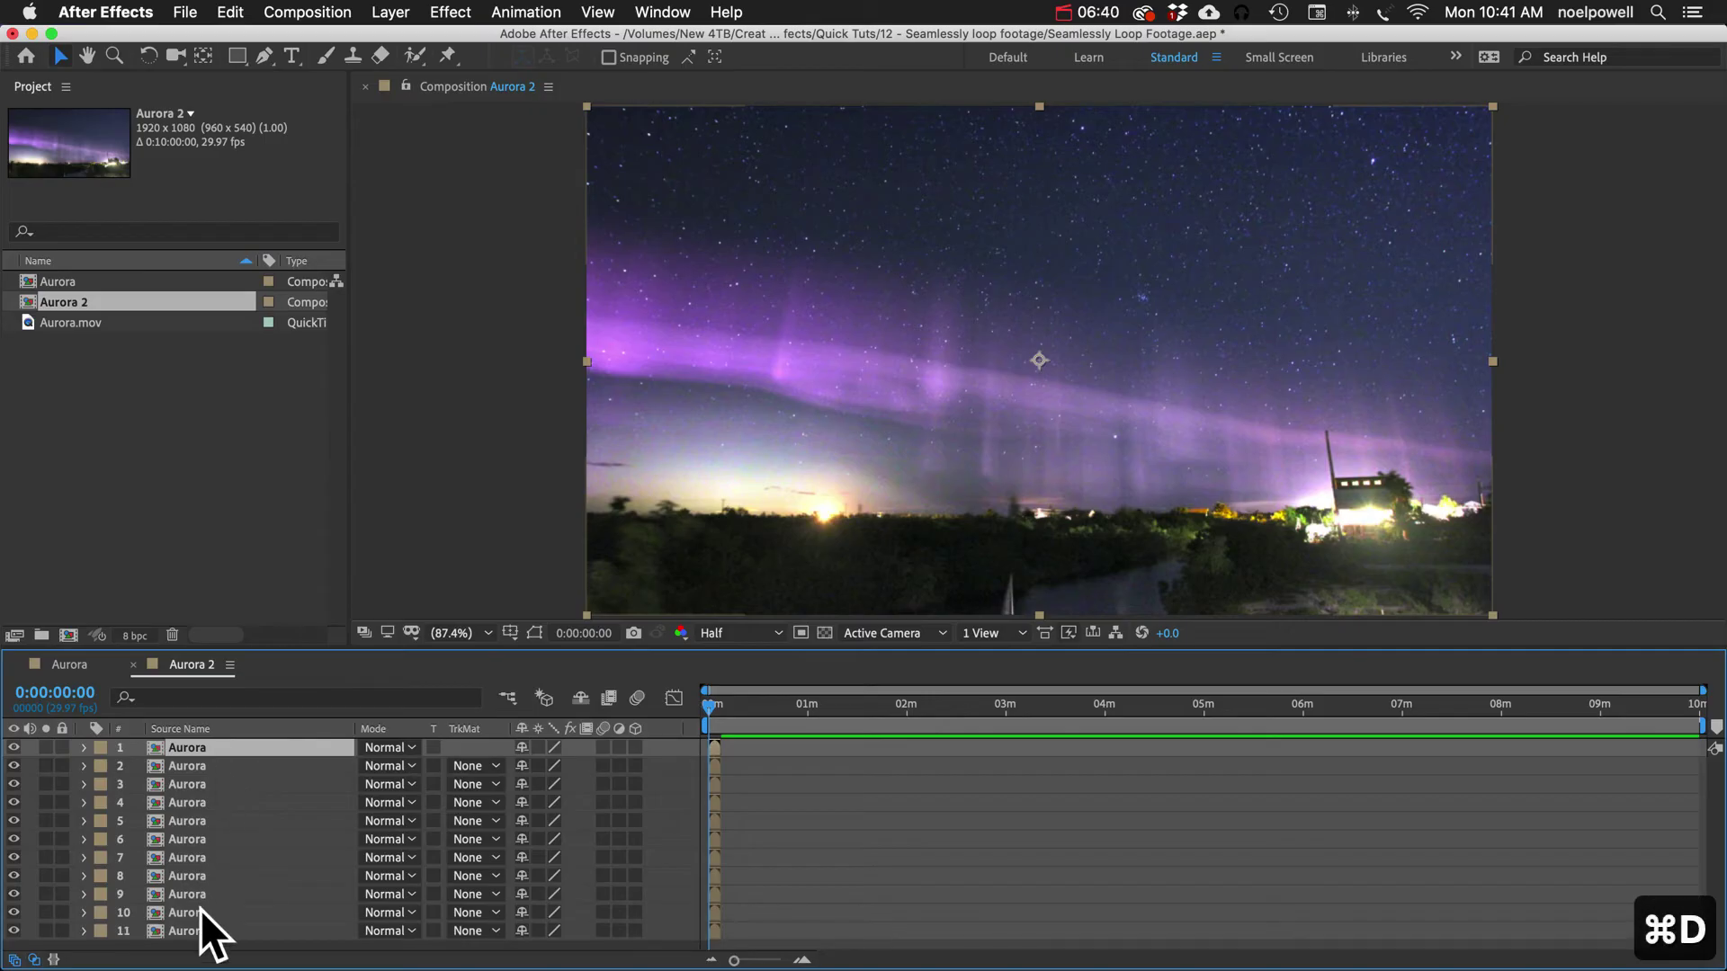
{"action": "left_click", "coordinate": [200, 932], "text": "shift"}
{"action": "key", "text": "super+d"}
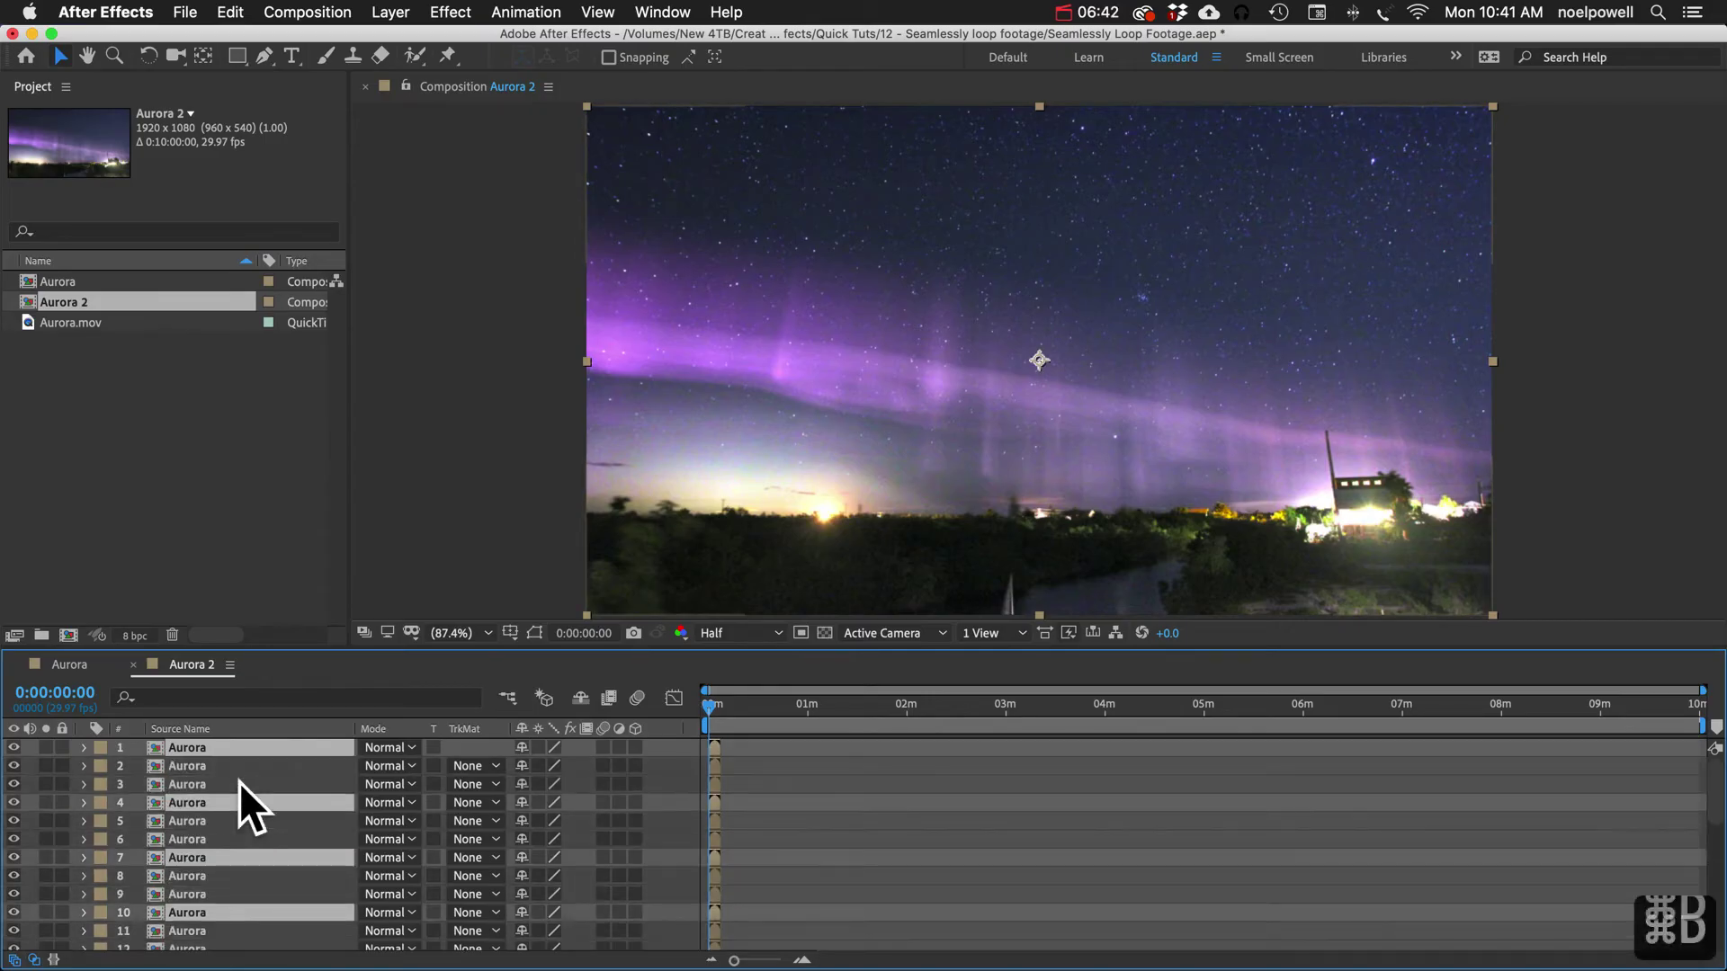
{"action": "key", "text": "super+d"}
{"action": "scroll", "coordinate": [828, 820], "scroll_direction": "down", "scroll_amount": 5}
{"action": "scroll", "coordinate": [827, 820], "scroll_direction": "up", "scroll_amount": 10}
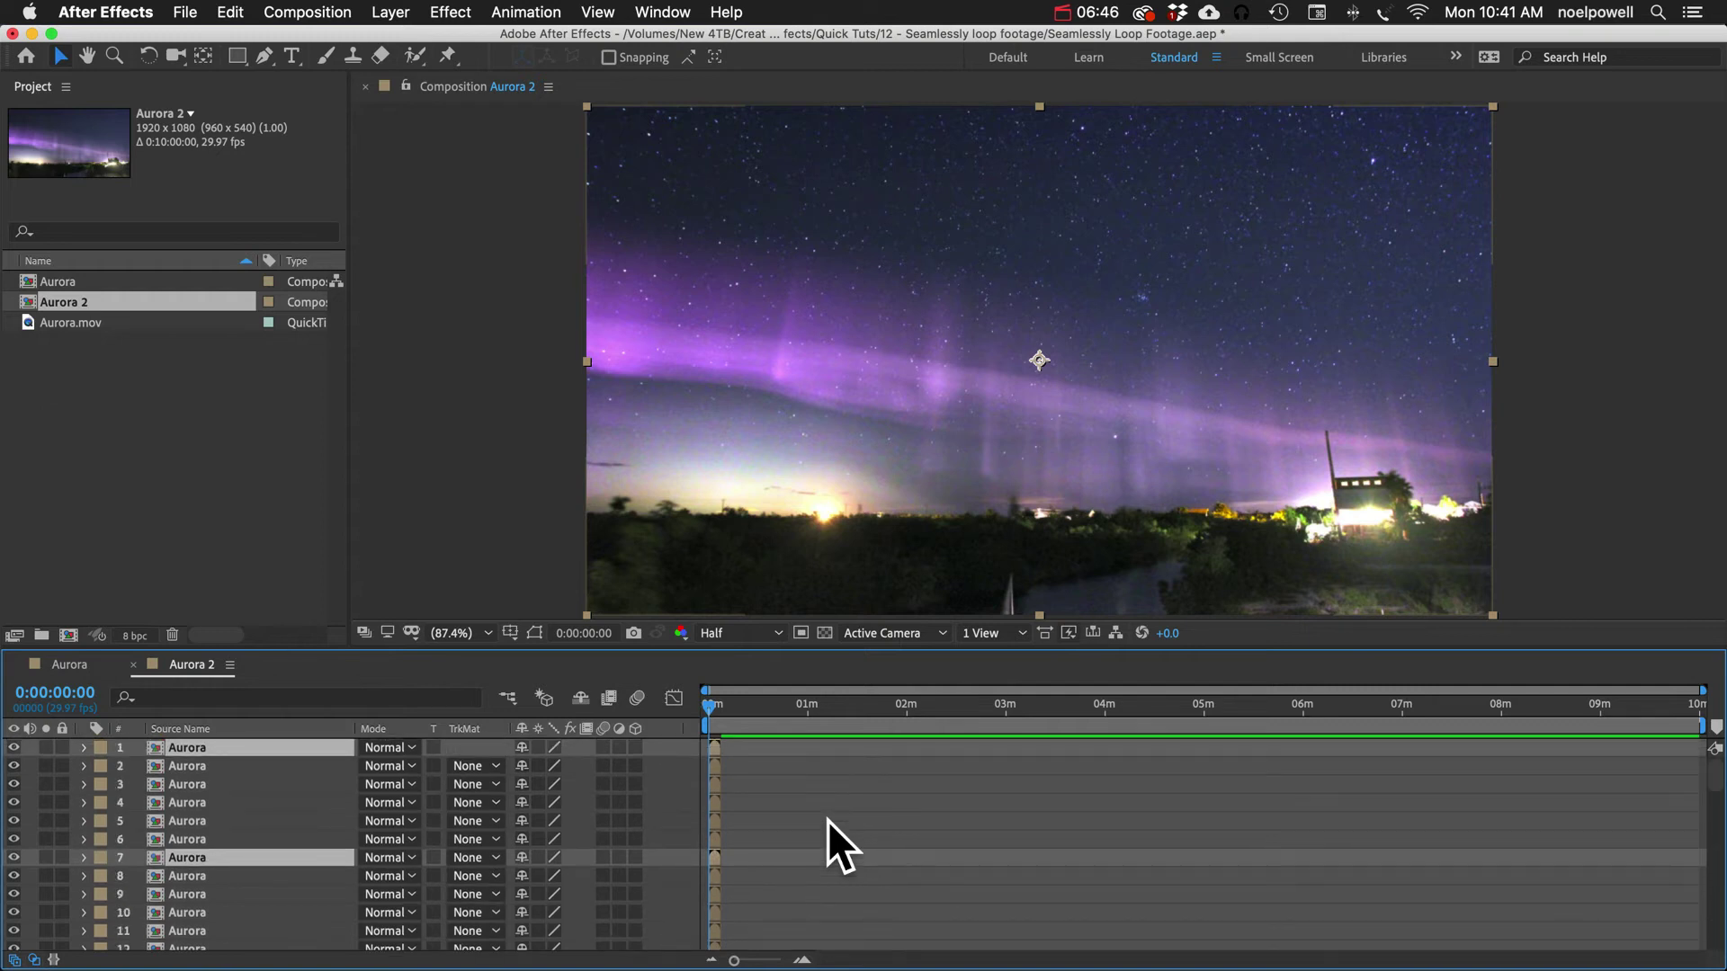
{"action": "key", "text": "super+a"}
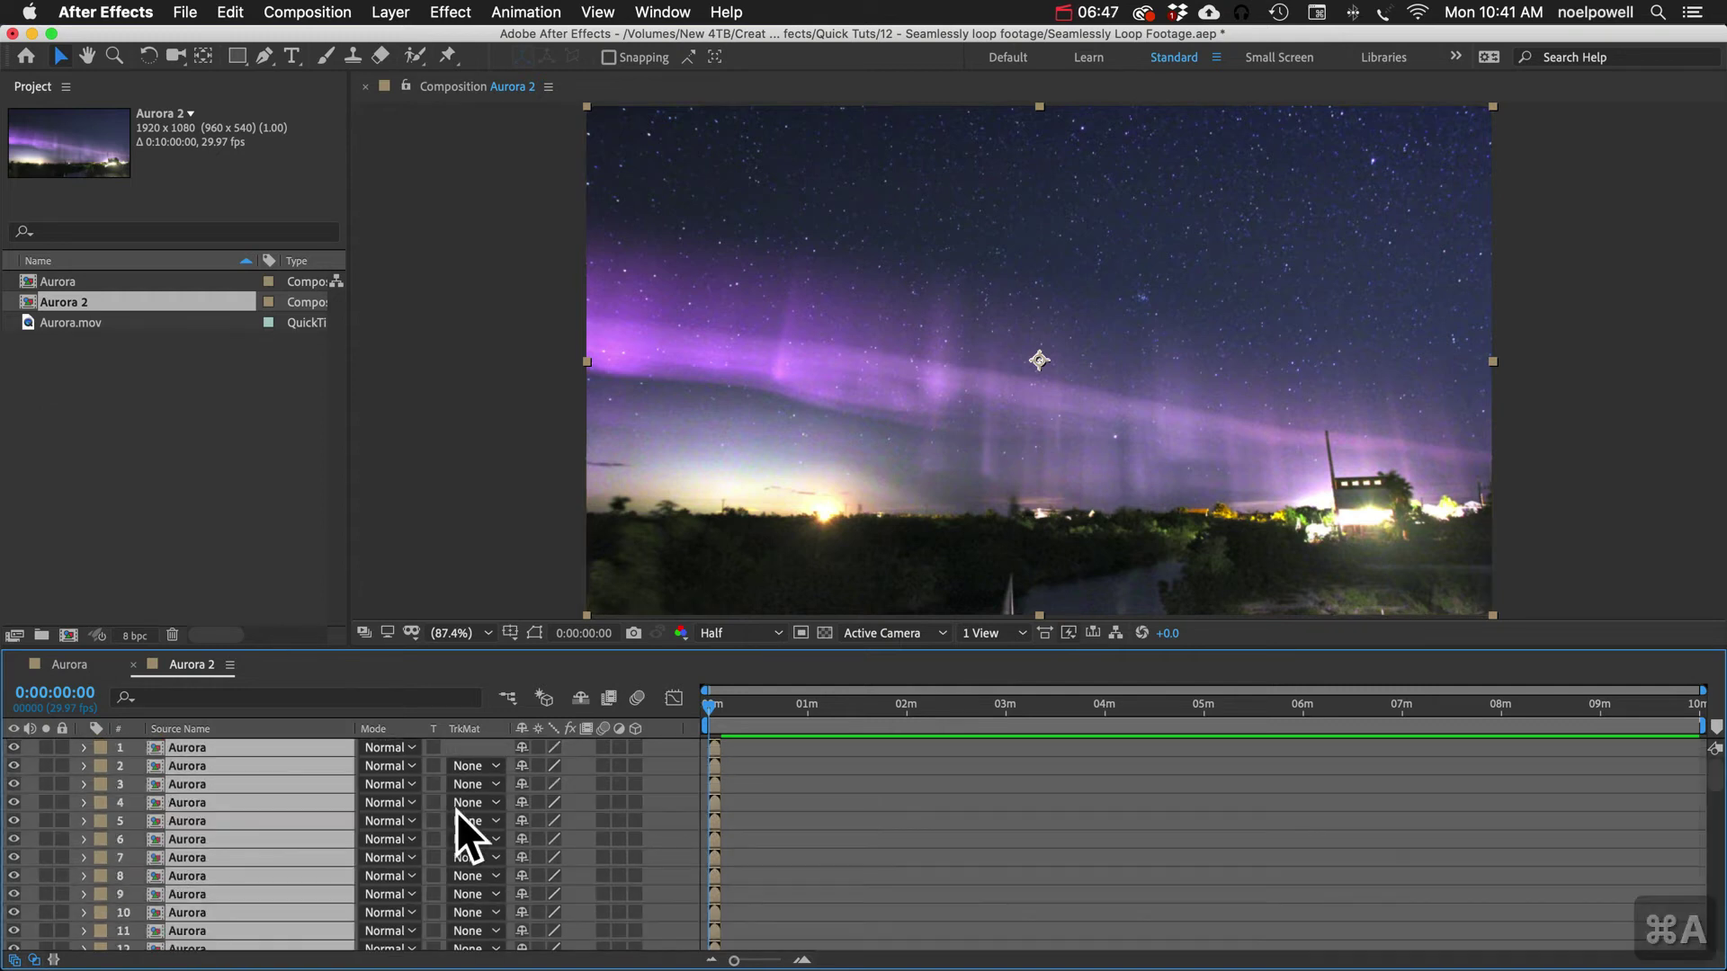
Step: Apply Keyframe Assistant > Sequence Layers to the selected Aurora layers, with Overlap off
{"action": "right_click", "coordinate": [191, 803]}
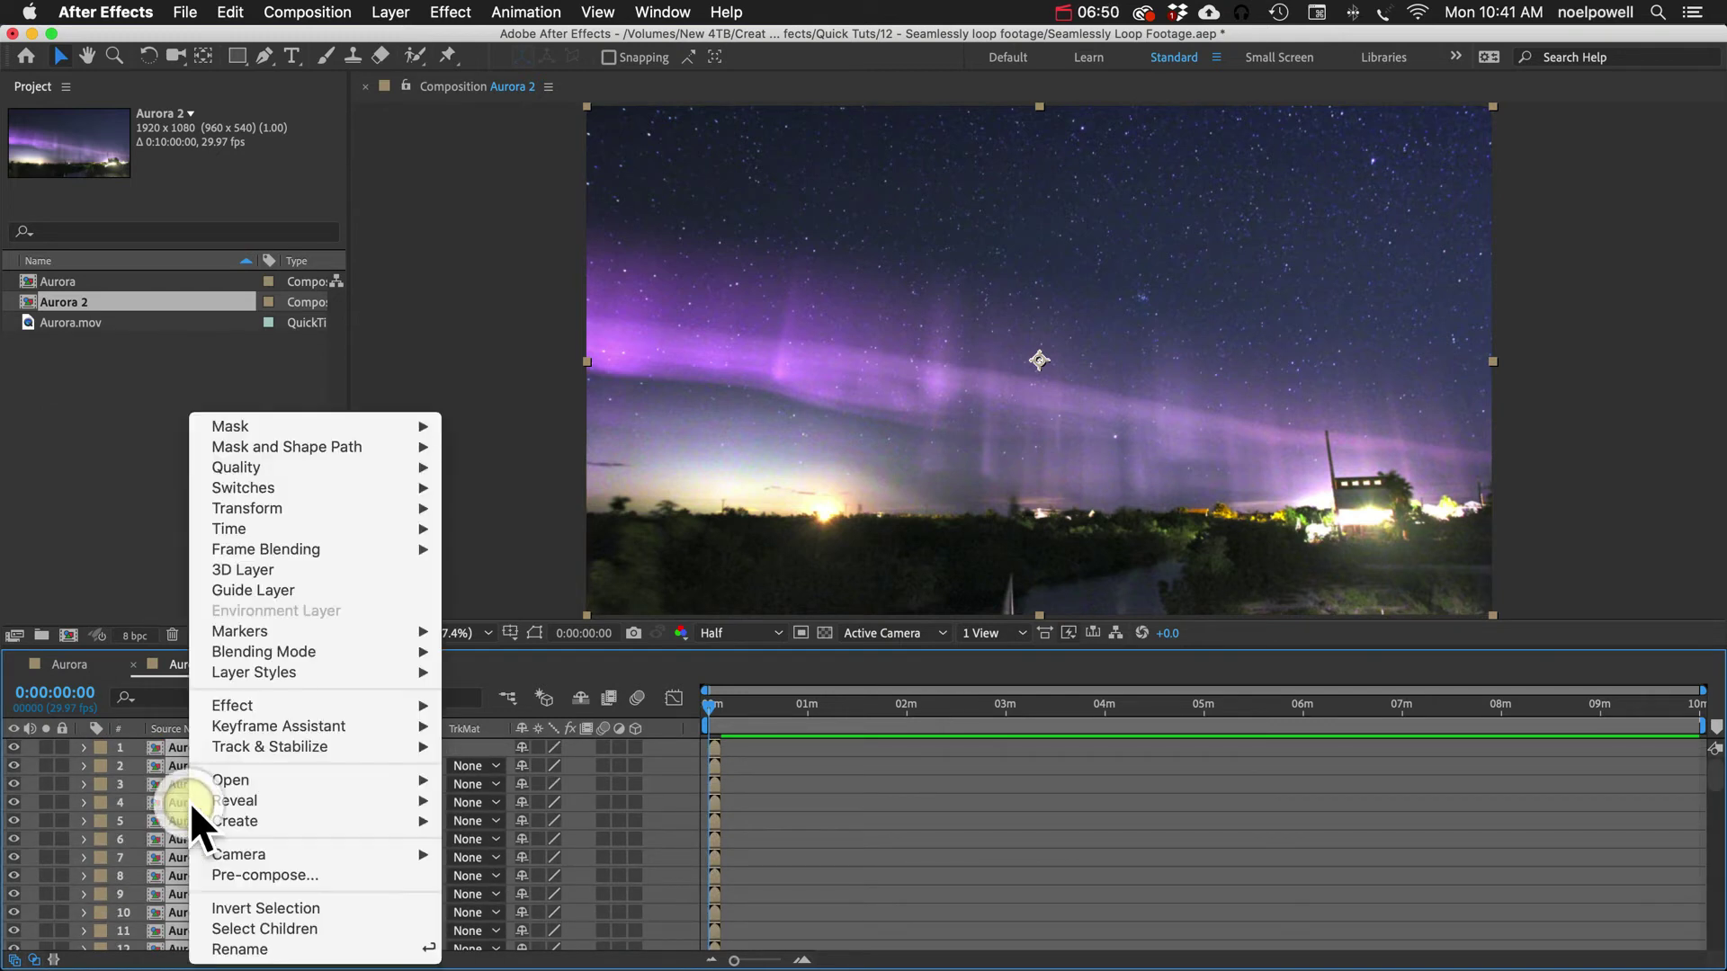
{"action": "mouse_move", "coordinate": [262, 730]}
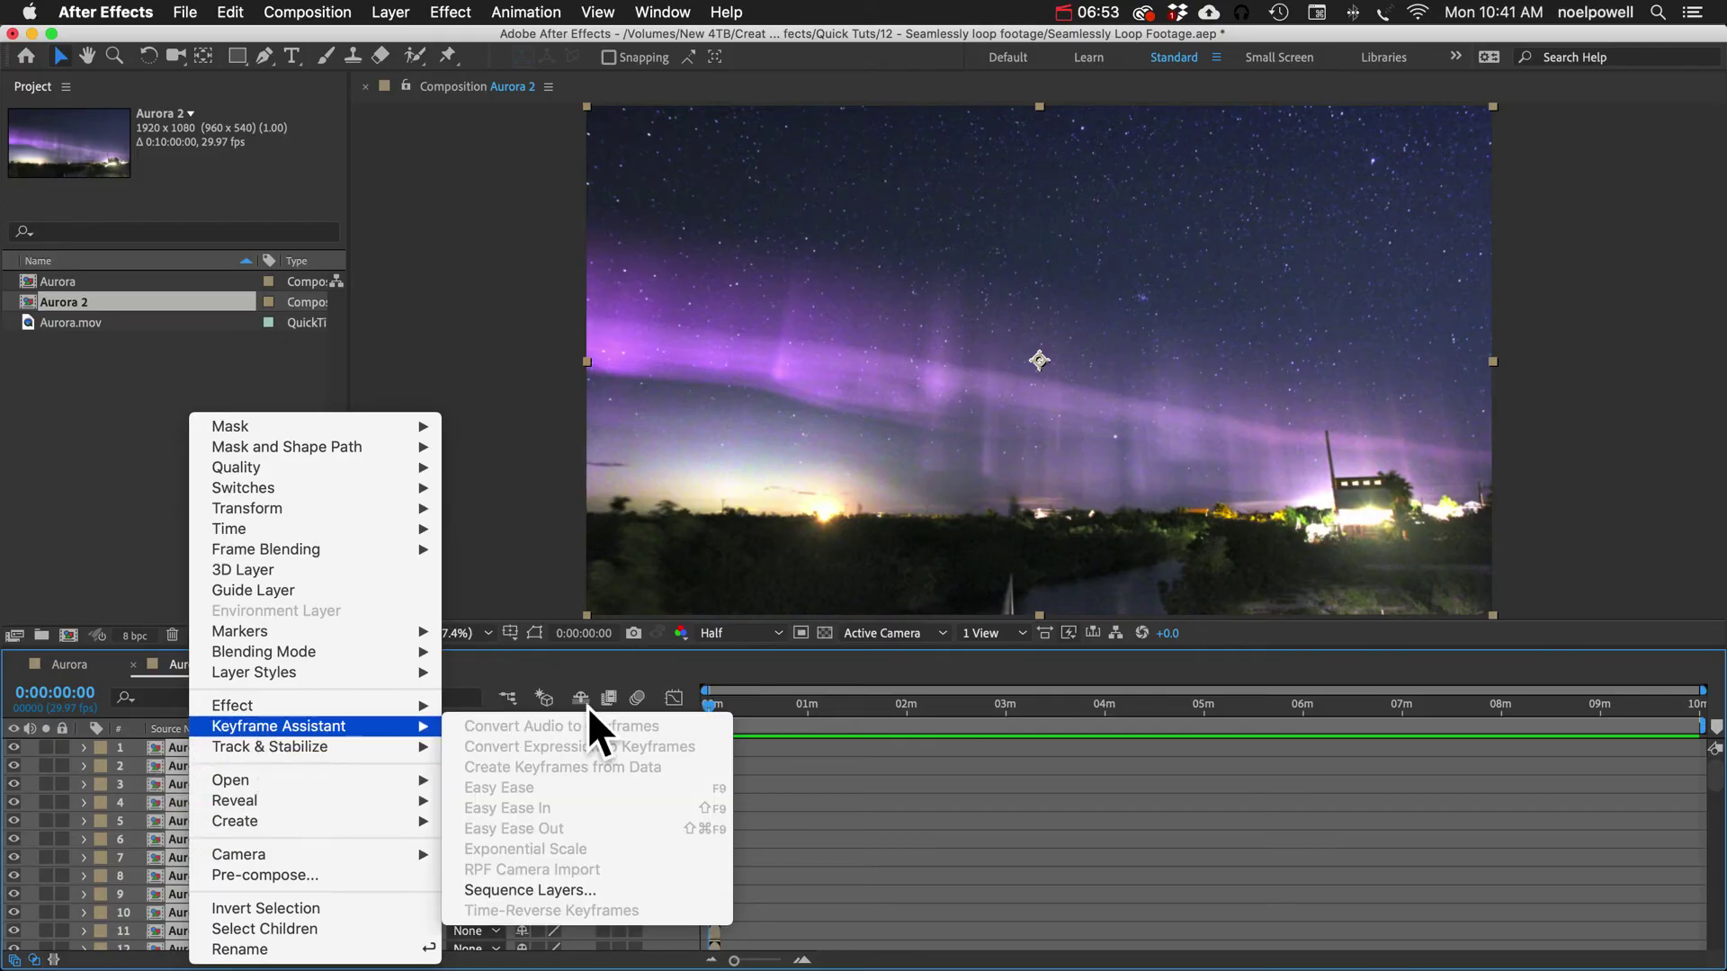
{"action": "left_click", "coordinate": [549, 891]}
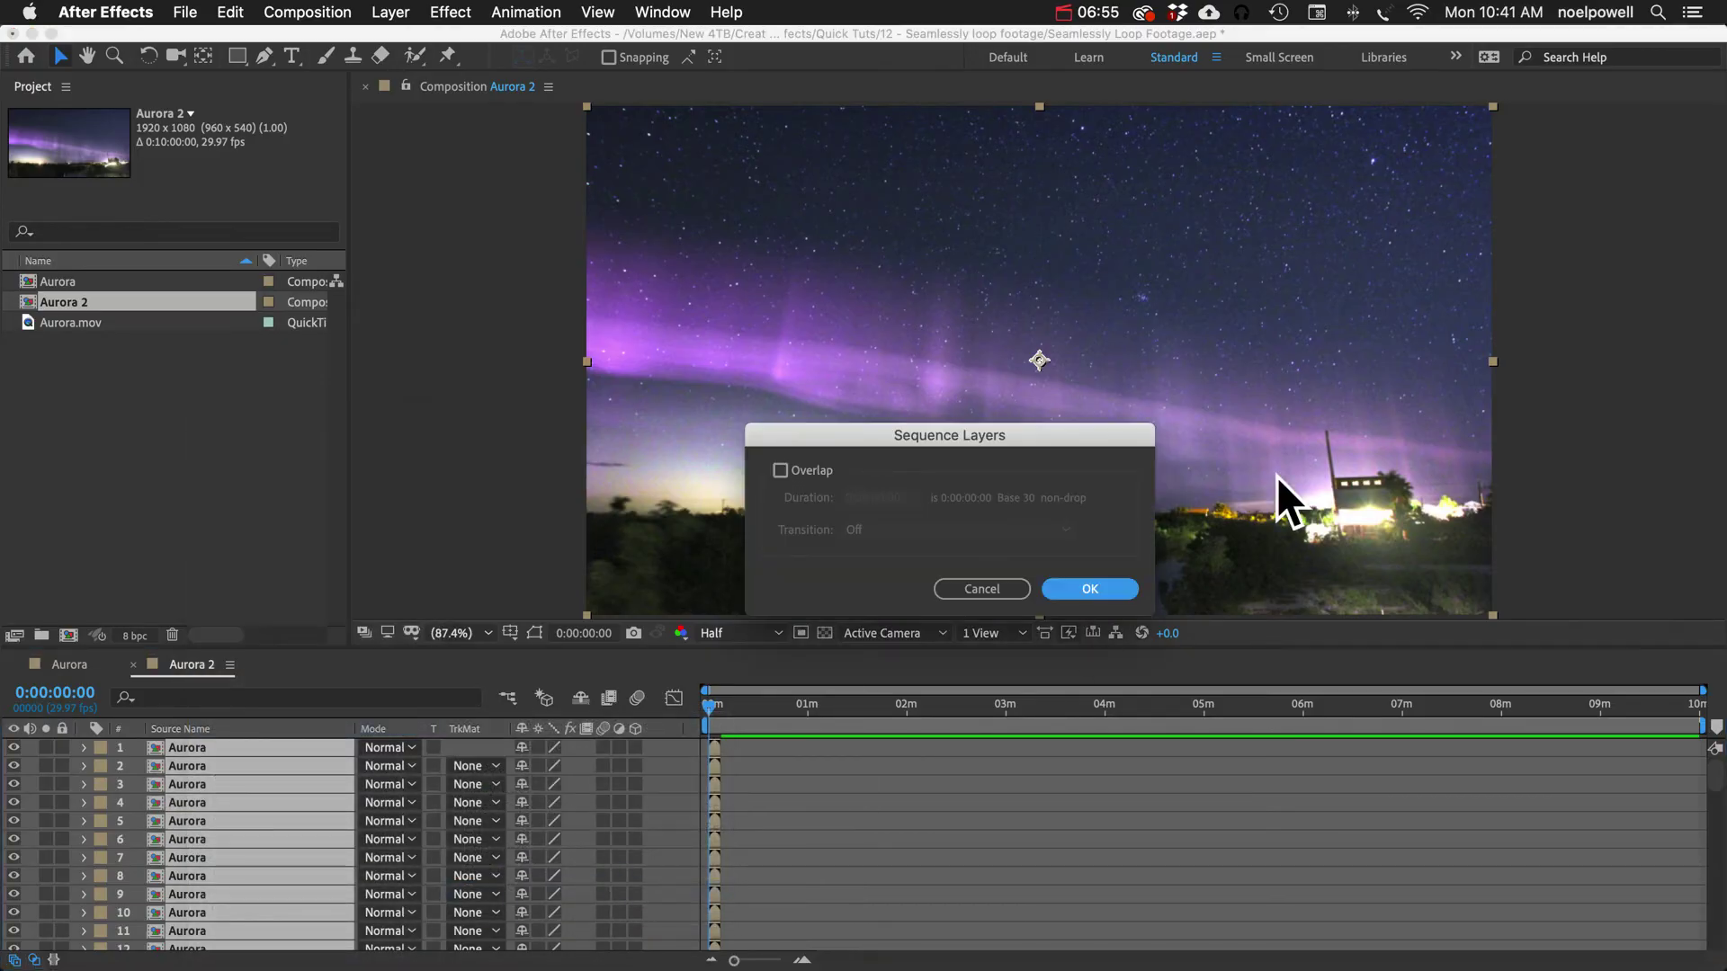
{"action": "left_click", "coordinate": [1088, 590]}
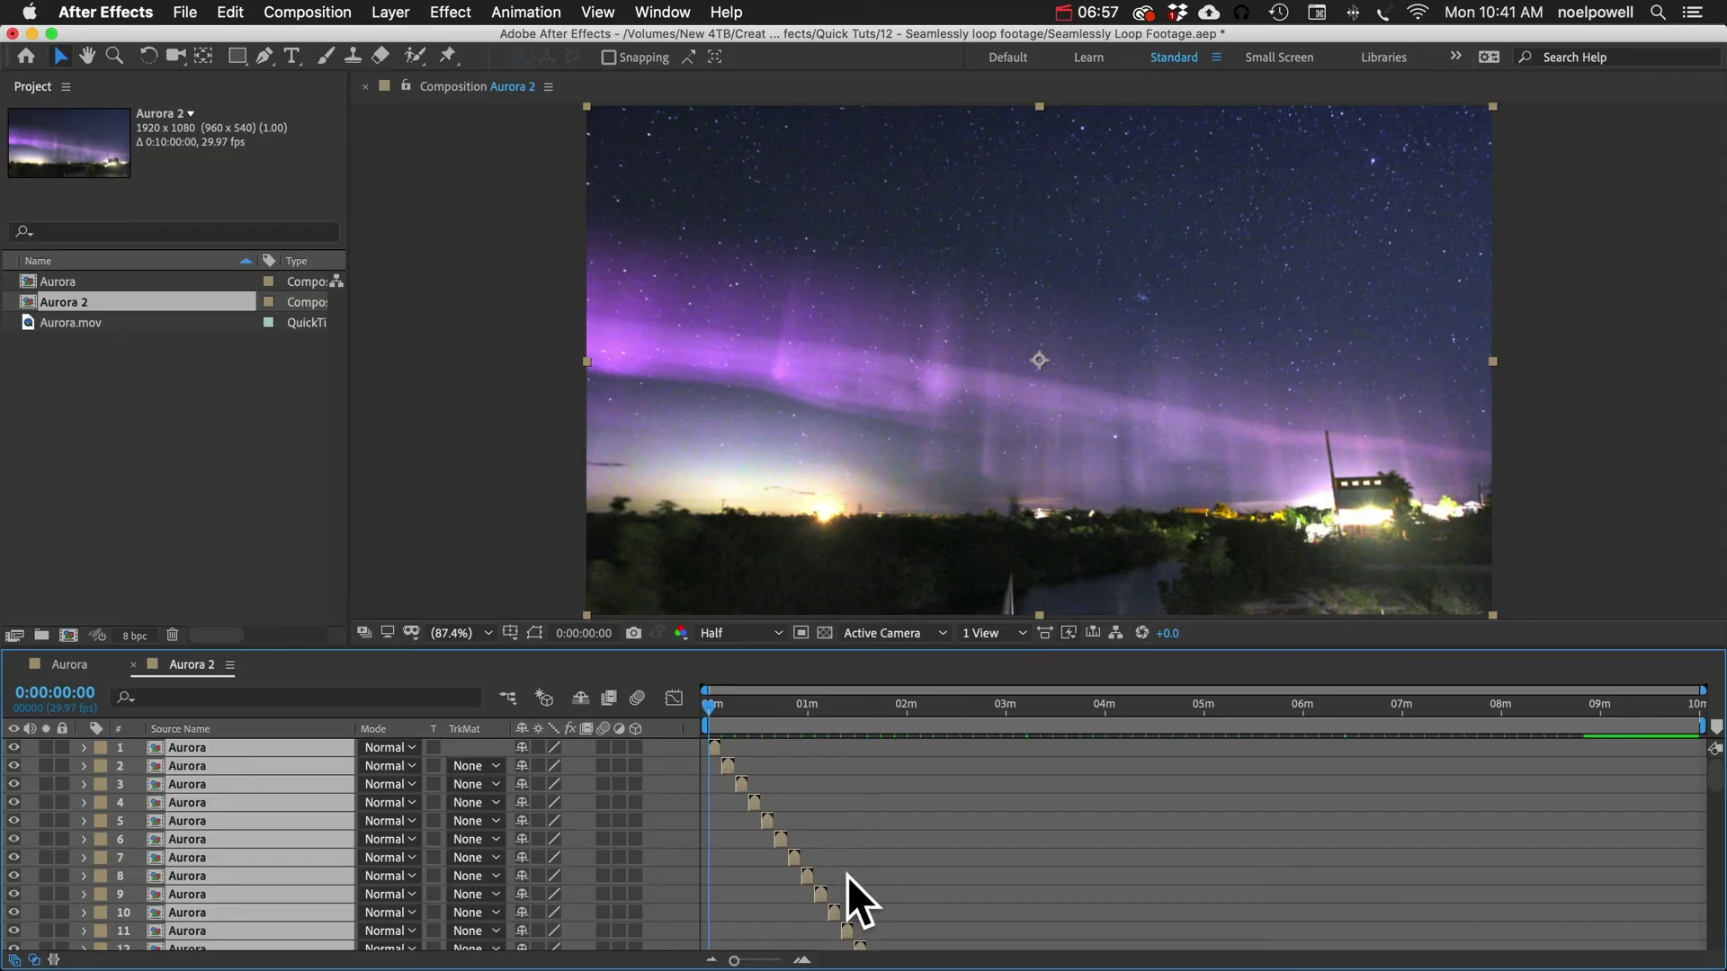